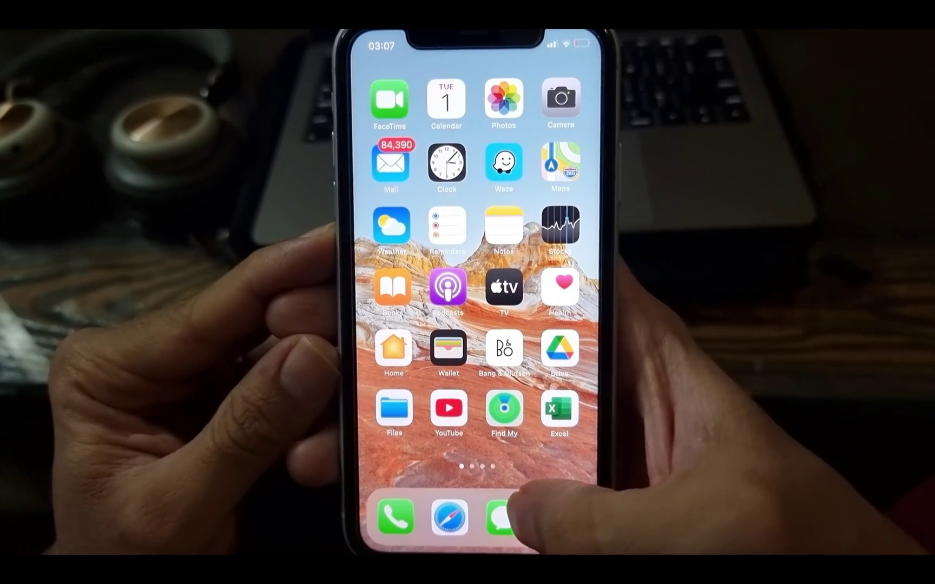
Step: Open Messages on the iPhone and briefly view the third conversation before returning to the list
{"action": "left_click", "coordinate": [509, 521]}
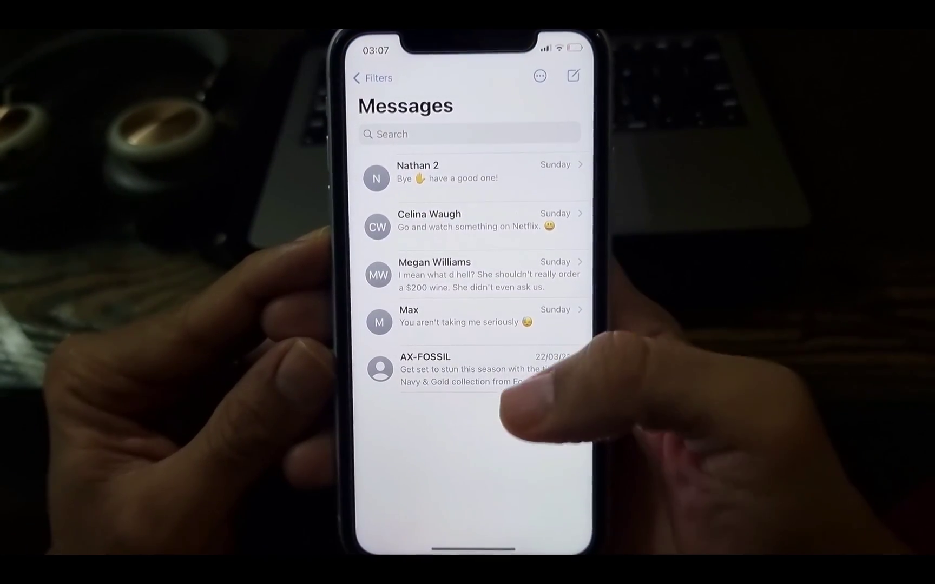
{"action": "left_click", "coordinate": [500, 279]}
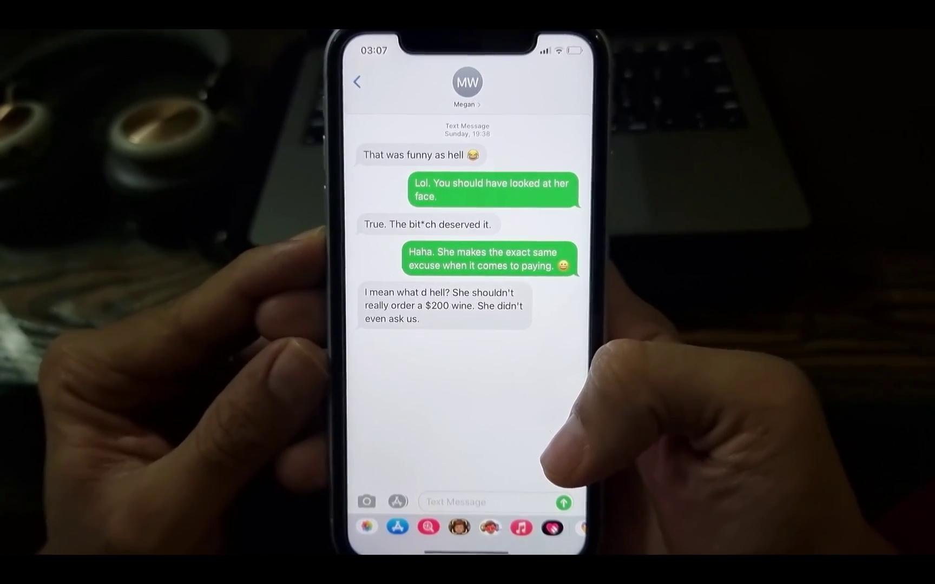
{"action": "left_click", "coordinate": [356, 82]}
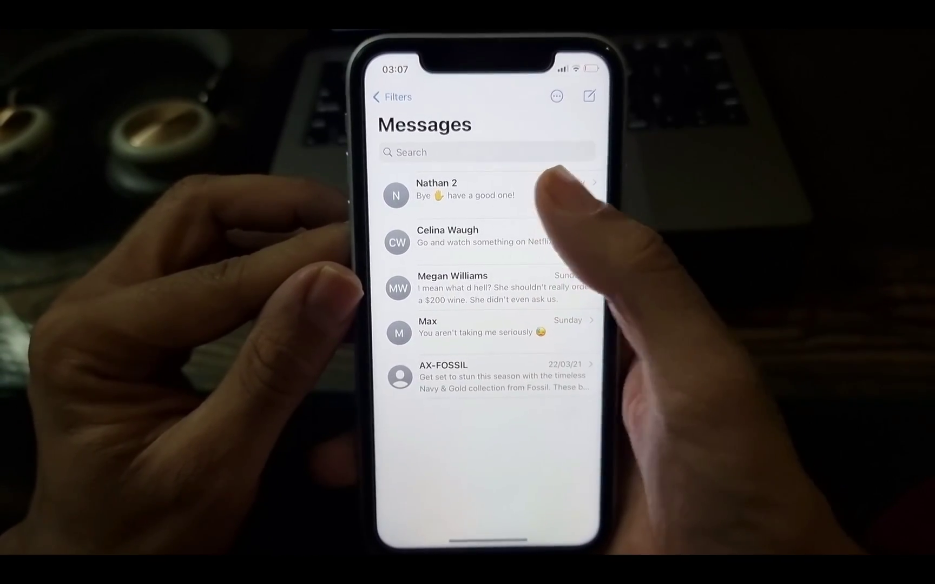
Step: Open the top conversation and scroll up to its earliest messages, including the Dexter image
{"action": "left_click", "coordinate": [546, 187]}
{"action": "scroll", "coordinate": [519, 324], "scroll_direction": "up", "scroll_amount": 10}
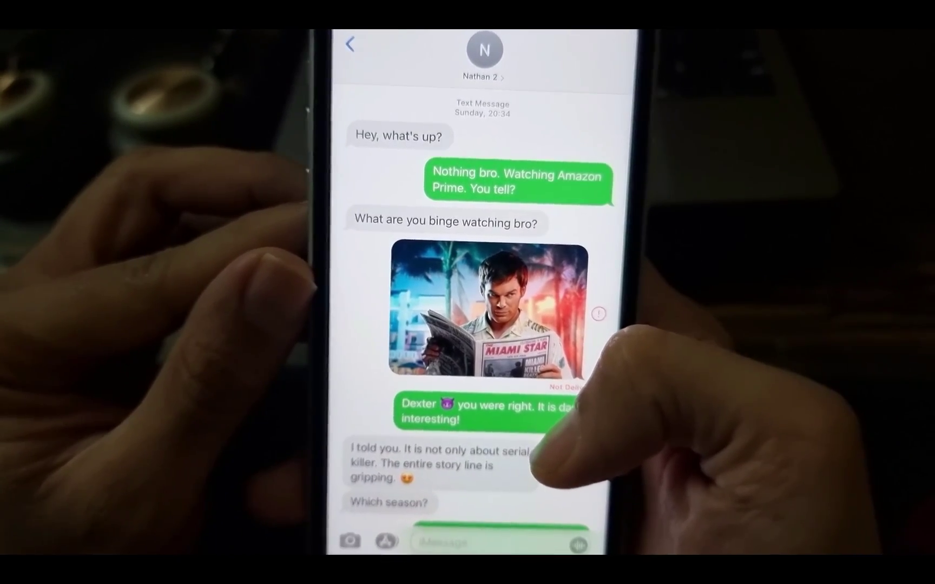
{"action": "scroll", "coordinate": [476, 325], "scroll_direction": "down", "scroll_amount": 5}
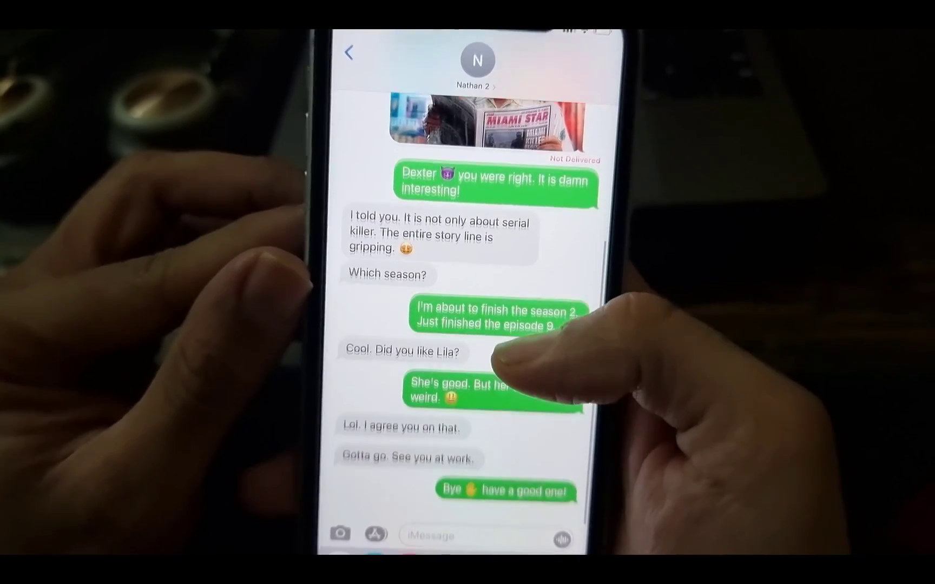
{"action": "scroll", "coordinate": [503, 352], "scroll_direction": "up", "scroll_amount": 2}
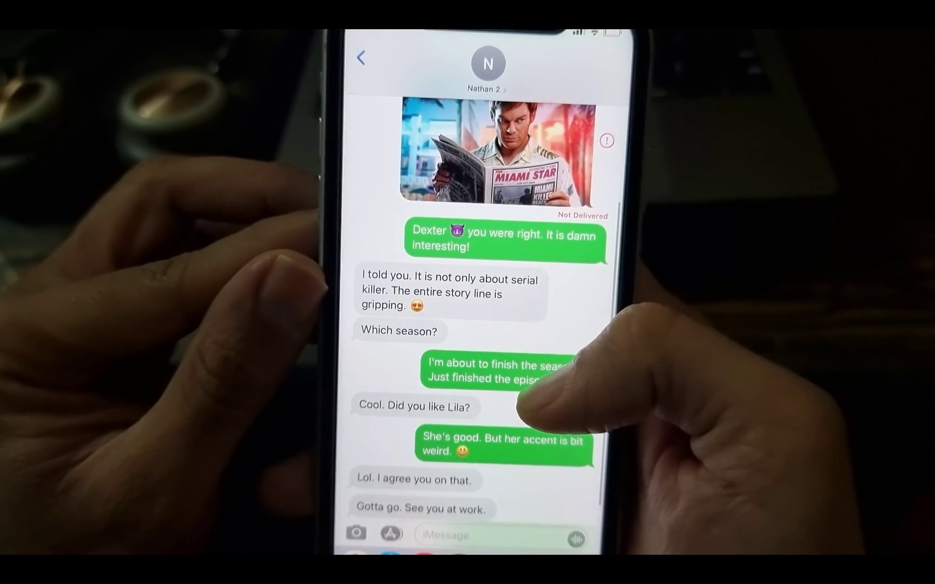
{"action": "scroll", "coordinate": [541, 433], "scroll_direction": "up", "scroll_amount": 3}
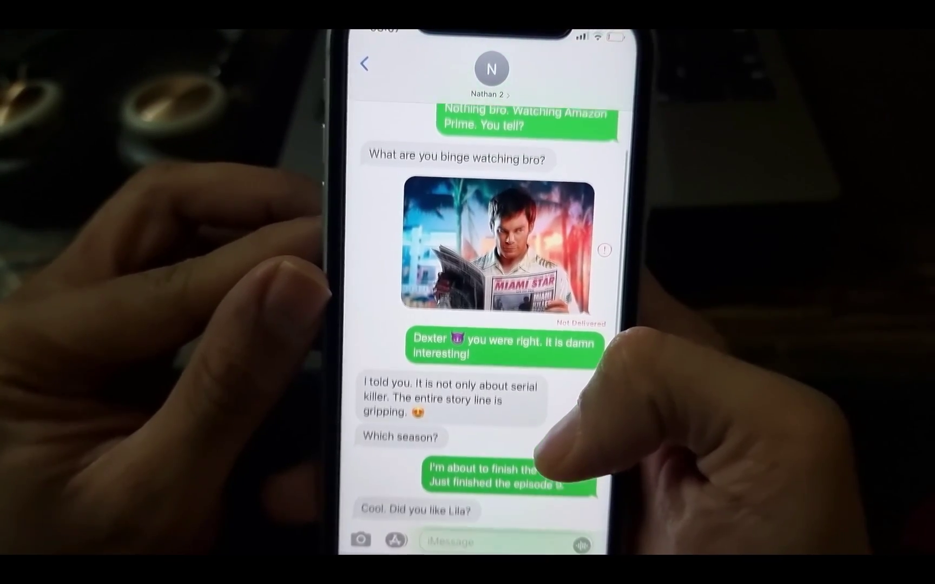
{"action": "scroll", "coordinate": [541, 433], "scroll_direction": "up", "scroll_amount": 3}
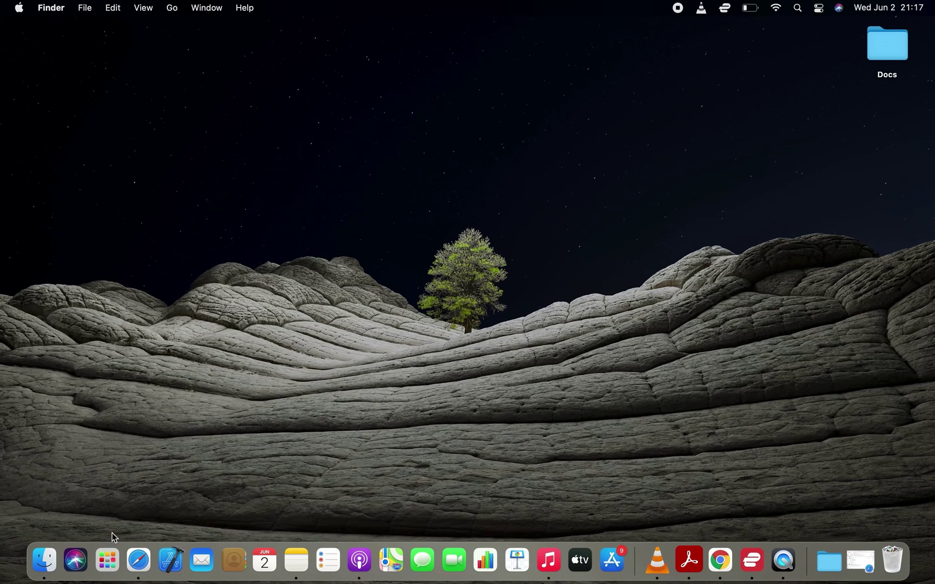
Step: Launch iOS Messages Transfer from Launchpad, reposition its window, and open Downloads in Finder
{"action": "left_click", "coordinate": [106, 559]}
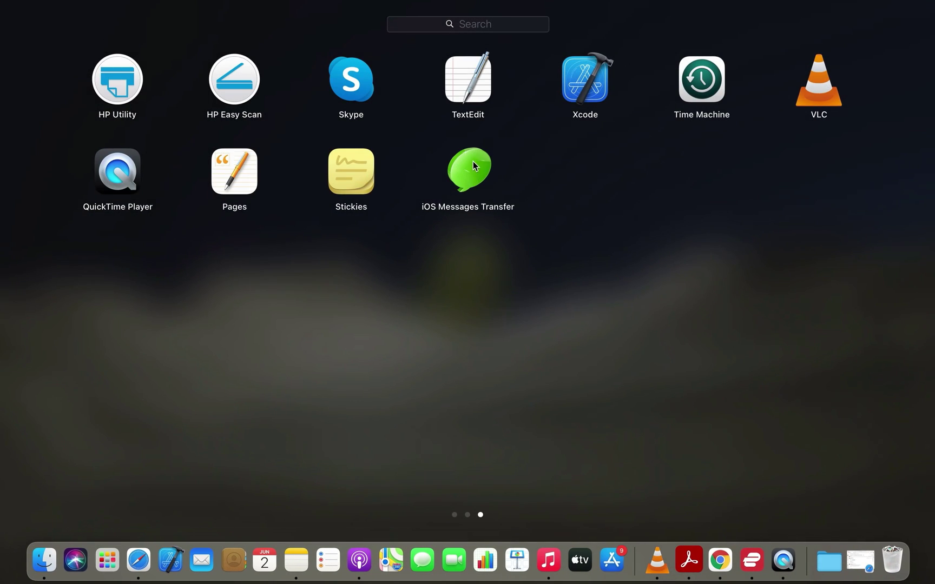
{"action": "left_click", "coordinate": [468, 172]}
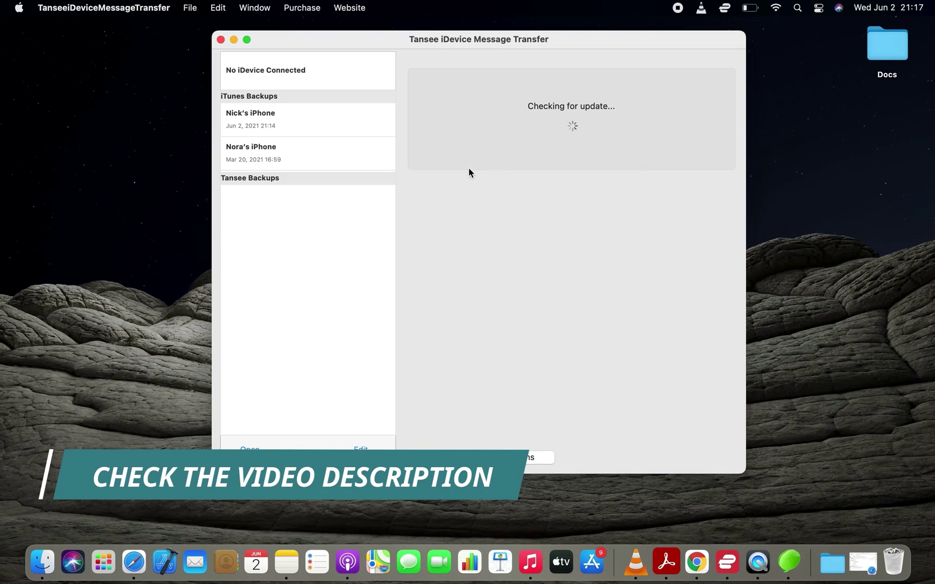
{"action": "left_click_drag", "start_coordinate": [496, 34], "coordinate": [523, 69]}
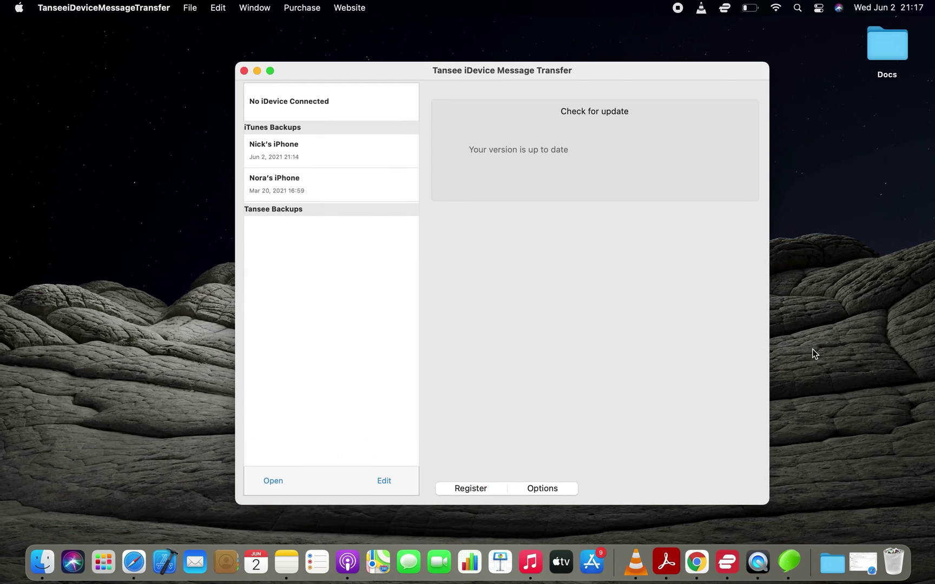
{"action": "left_click", "coordinate": [832, 563]}
{"action": "left_click", "coordinate": [853, 455]}
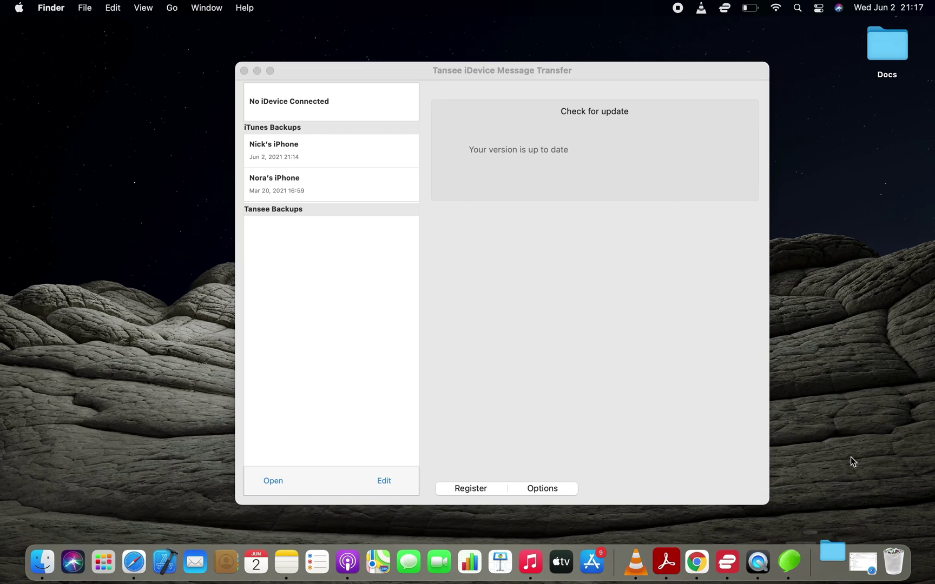
Step: Open the .pkg in download-ios-message-transfer-mac, close the Installer unused, and return to Tansee
{"action": "double_click", "coordinate": [305, 102]}
{"action": "left_click", "coordinate": [252, 110]}
{"action": "right_click", "coordinate": [252, 113]}
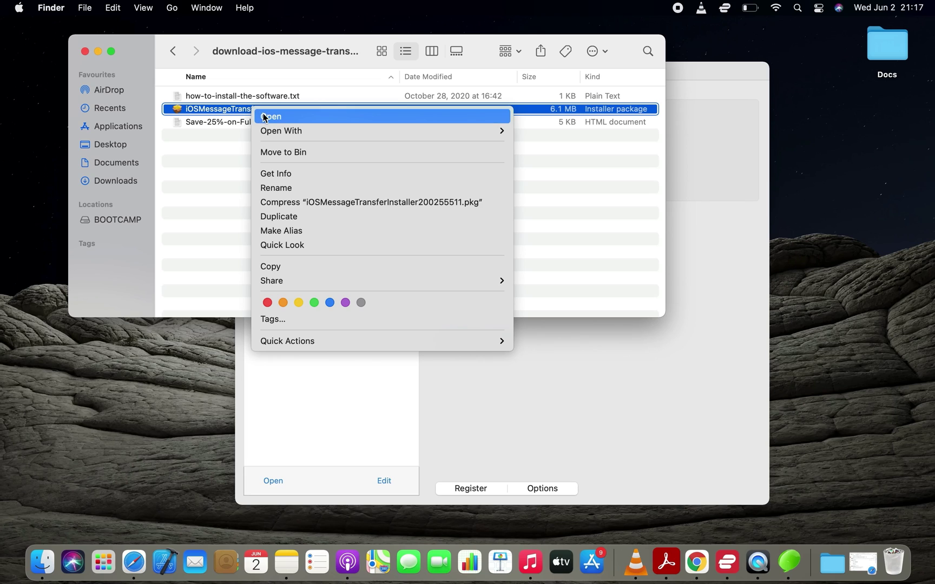
{"action": "left_click", "coordinate": [276, 118]}
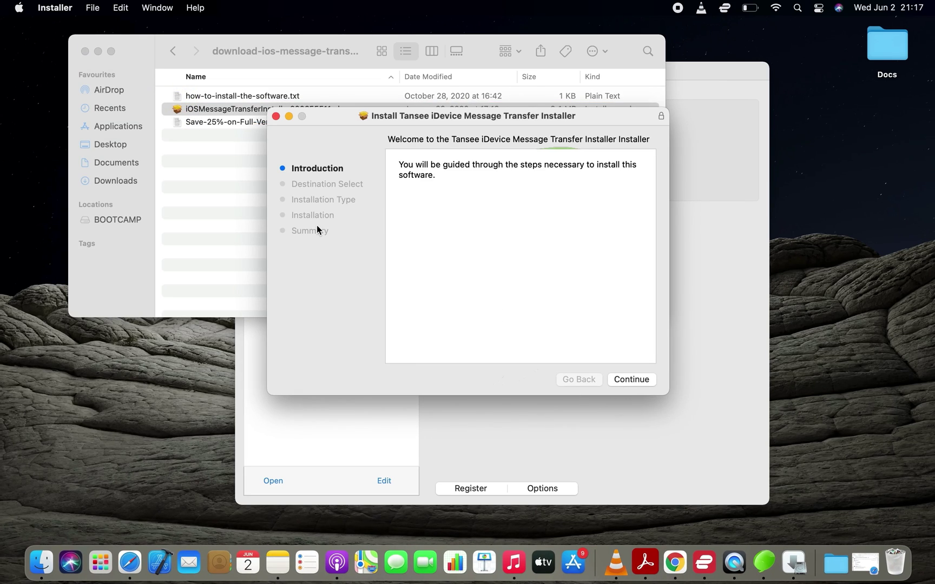
{"action": "left_click", "coordinate": [276, 117]}
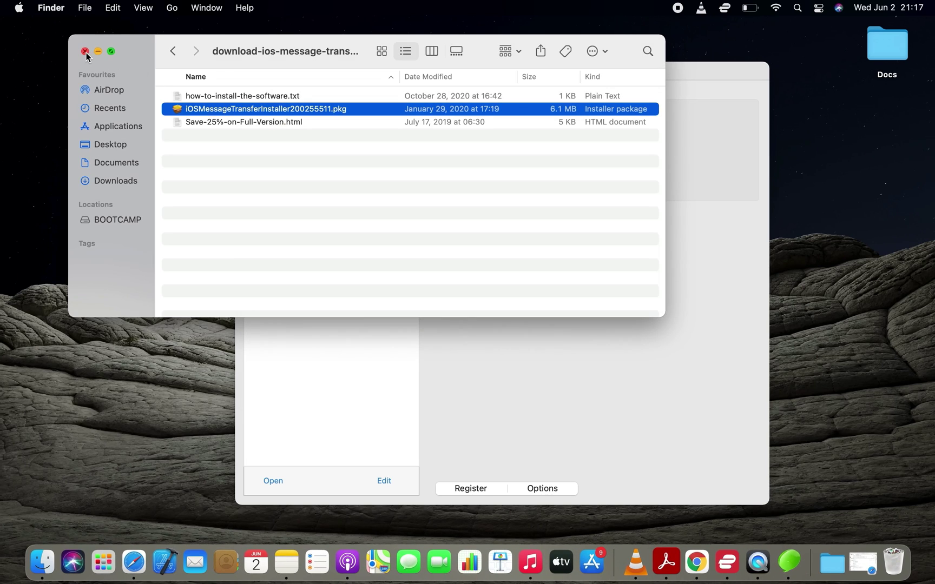
{"action": "left_click", "coordinate": [85, 51]}
{"action": "left_click", "coordinate": [557, 295]}
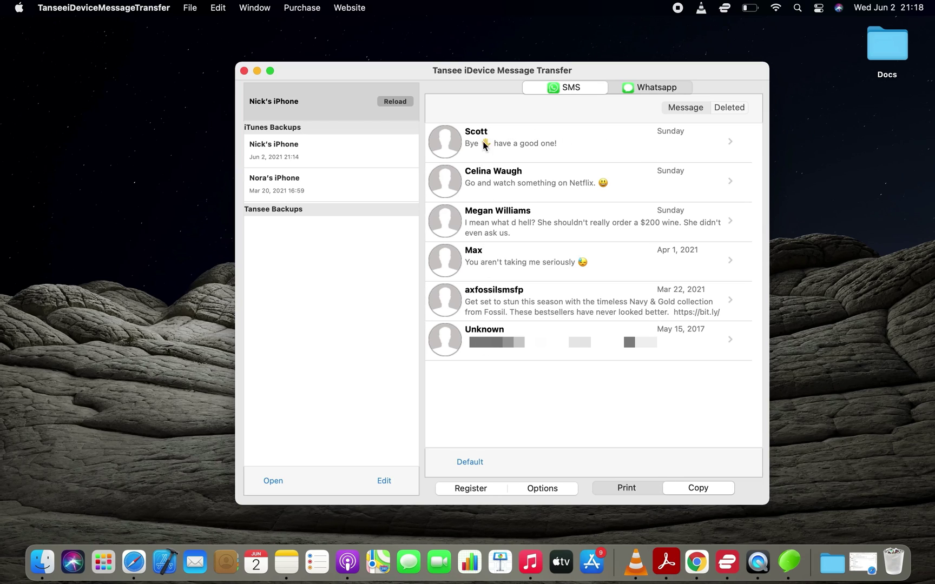
{"action": "left_click", "coordinate": [104, 560]}
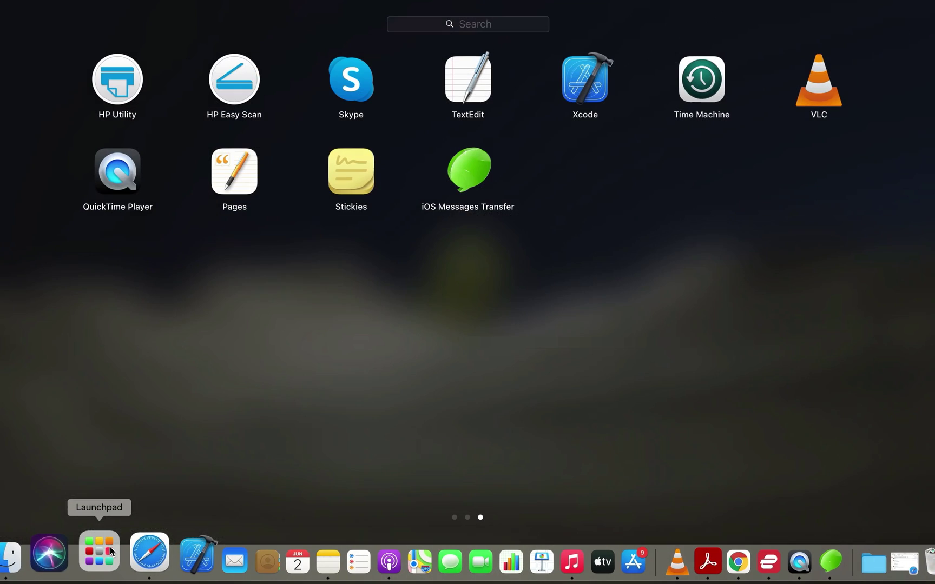
{"action": "left_click", "coordinate": [42, 562]}
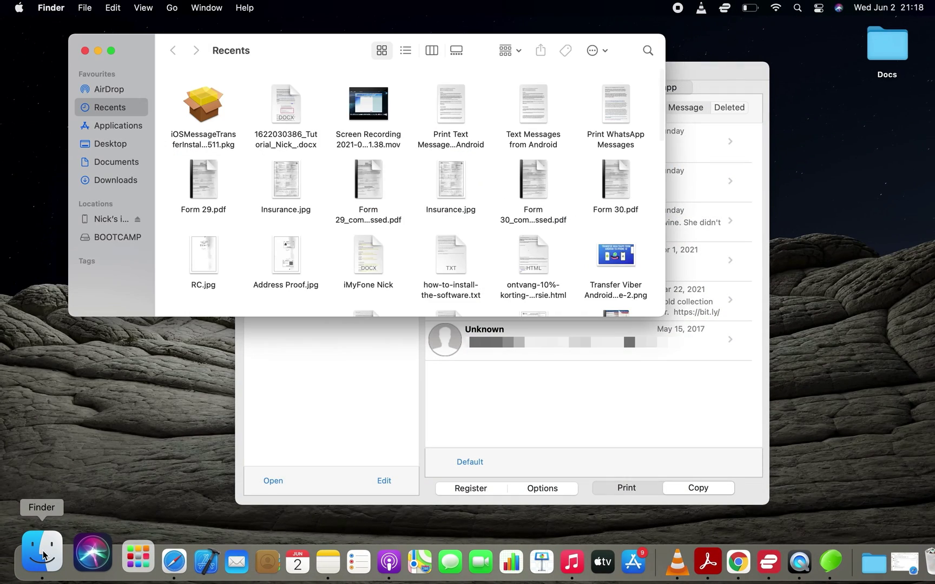
{"action": "left_click", "coordinate": [121, 219]}
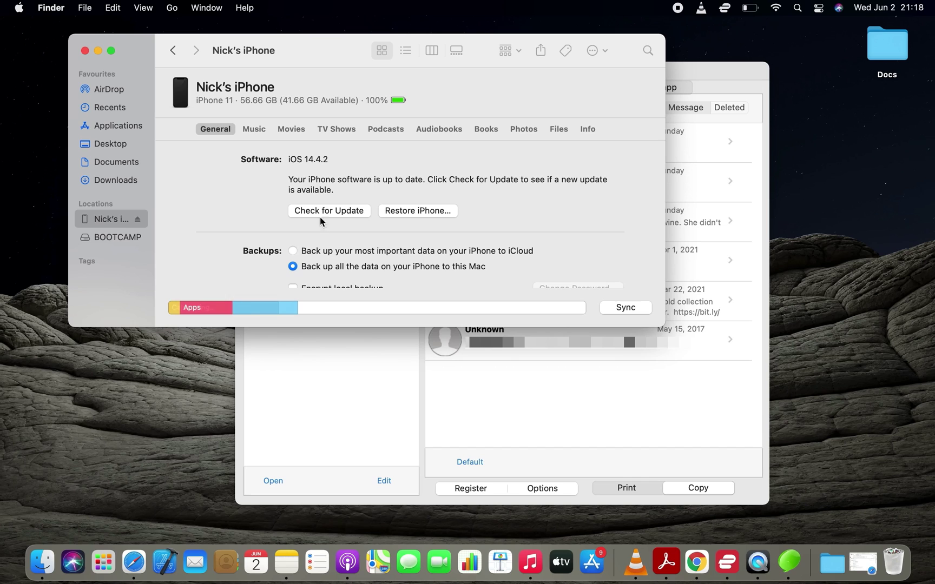
{"action": "left_click", "coordinate": [111, 51]}
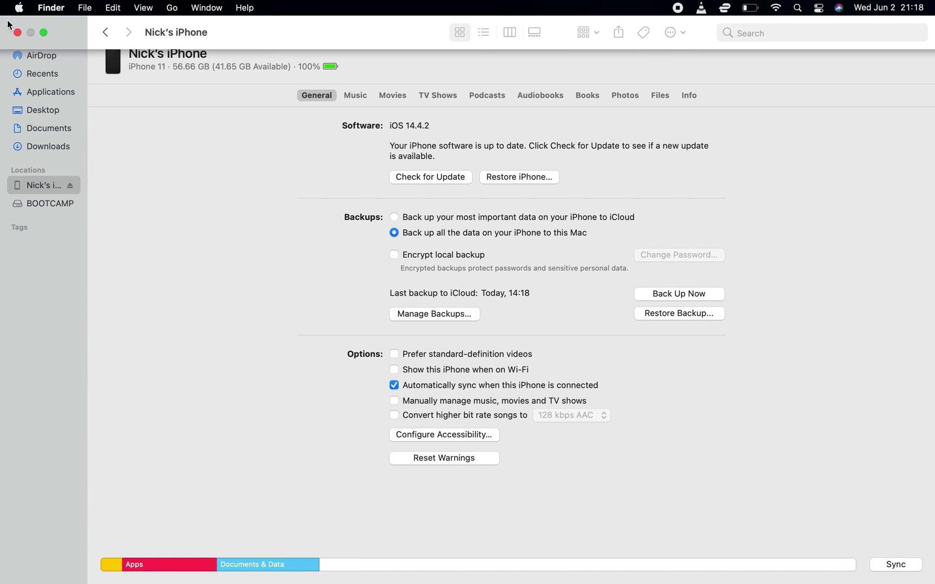
{"action": "left_click", "coordinate": [18, 33]}
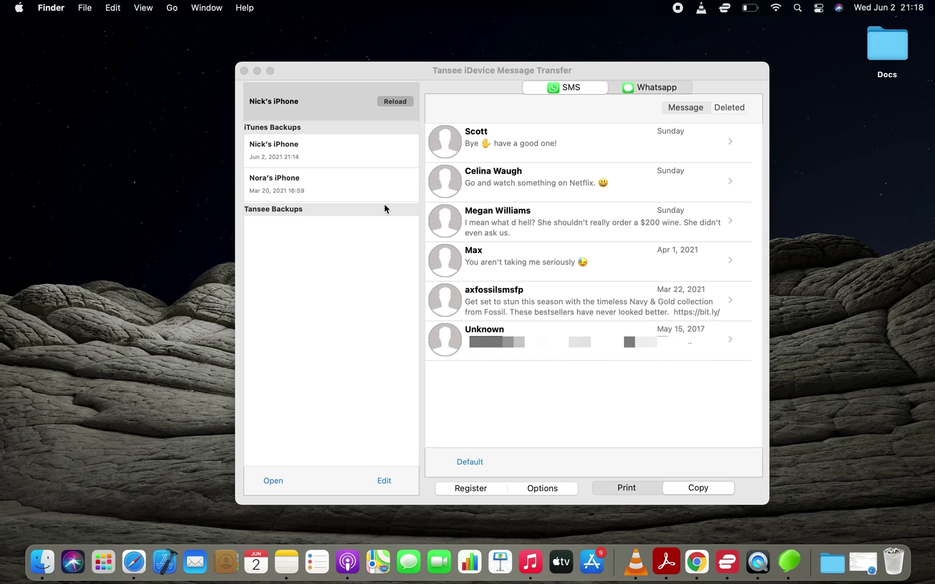
Step: Peek at the second SMS conversation, then open the top one and scroll to its first message
{"action": "left_click", "coordinate": [512, 178]}
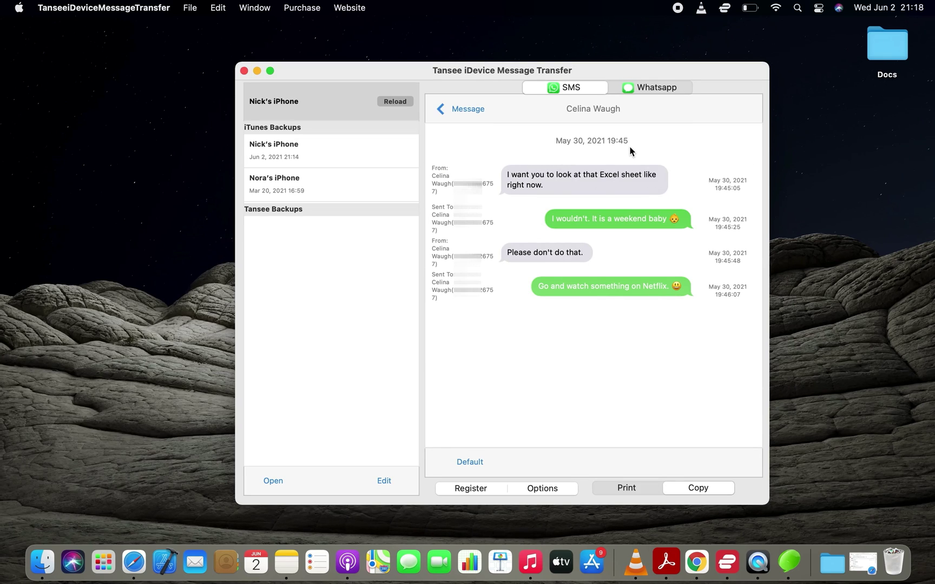
{"action": "left_click", "coordinate": [439, 110]}
{"action": "left_click", "coordinate": [480, 141]}
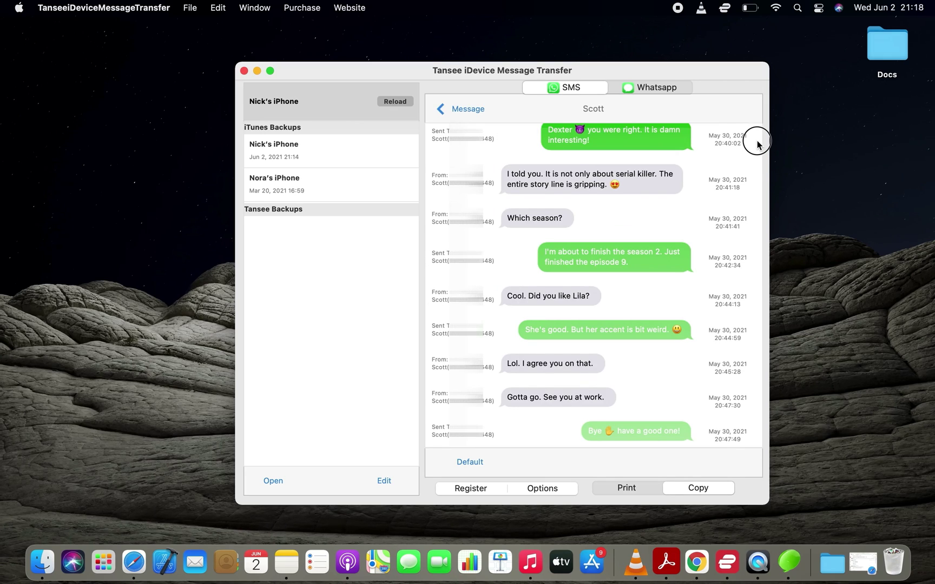
{"action": "scroll", "coordinate": [757, 157], "scroll_direction": "up", "scroll_amount": 3}
{"action": "scroll", "coordinate": [760, 184], "scroll_direction": "up", "scroll_amount": 4}
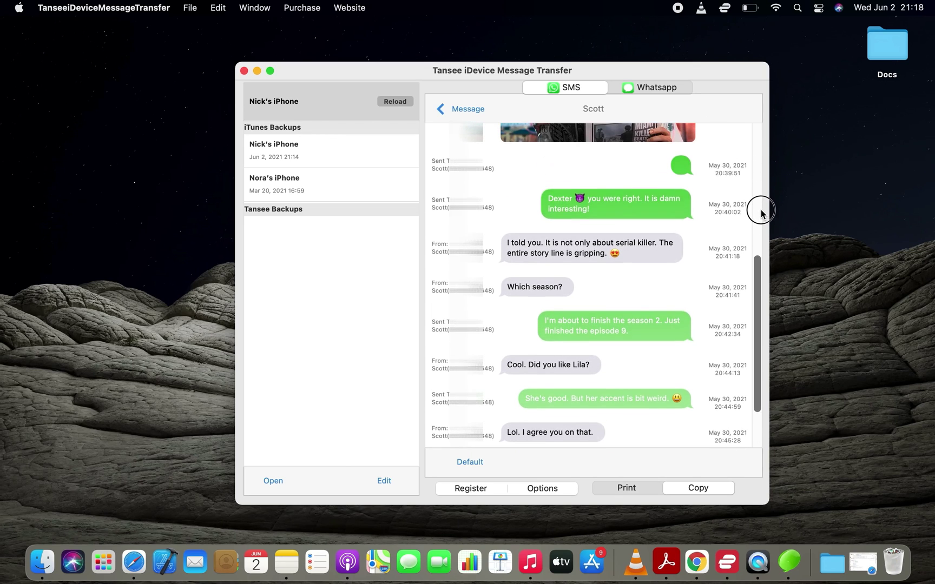
{"action": "scroll", "coordinate": [765, 240], "scroll_direction": "up", "scroll_amount": 7}
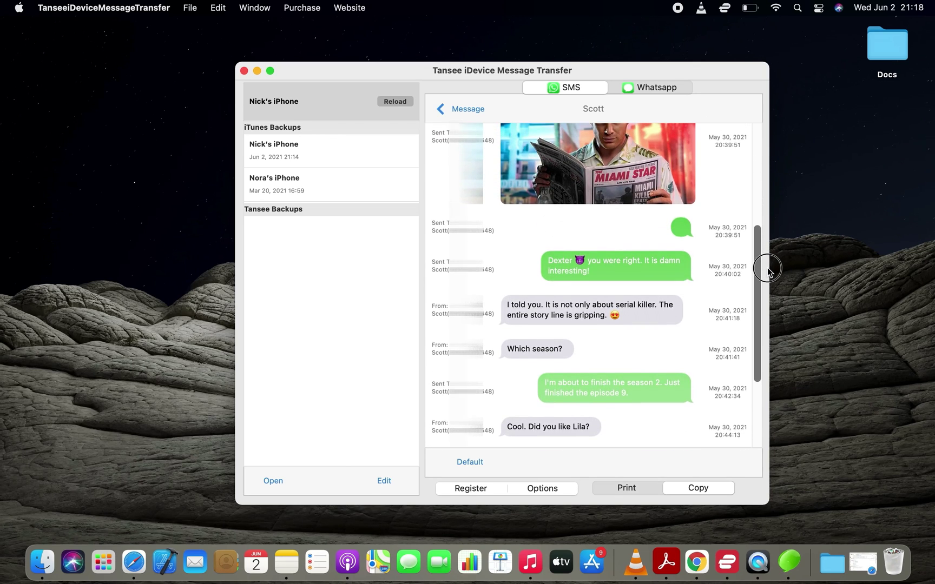
{"action": "scroll", "coordinate": [771, 345], "scroll_direction": "up", "scroll_amount": 7}
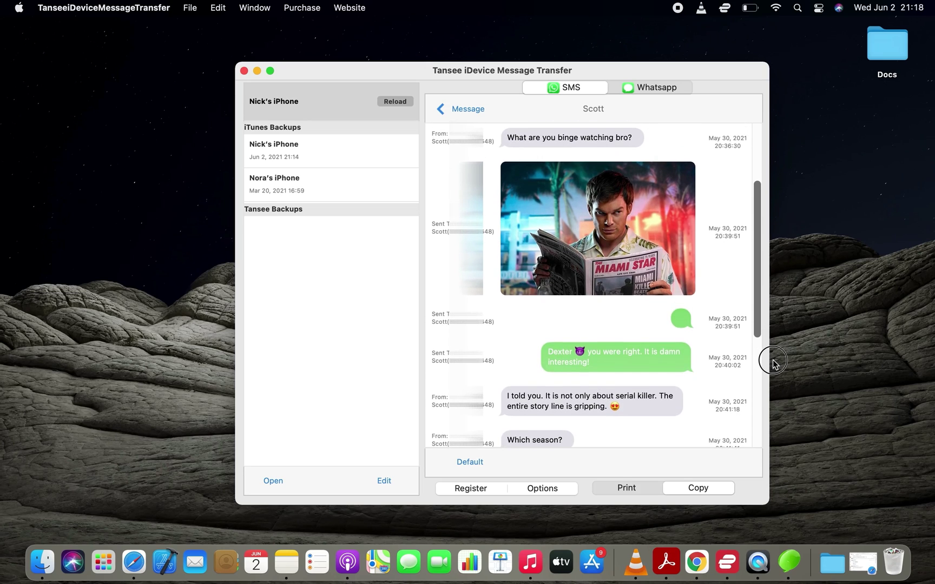
{"action": "scroll", "coordinate": [777, 431], "scroll_direction": "up", "scroll_amount": 4}
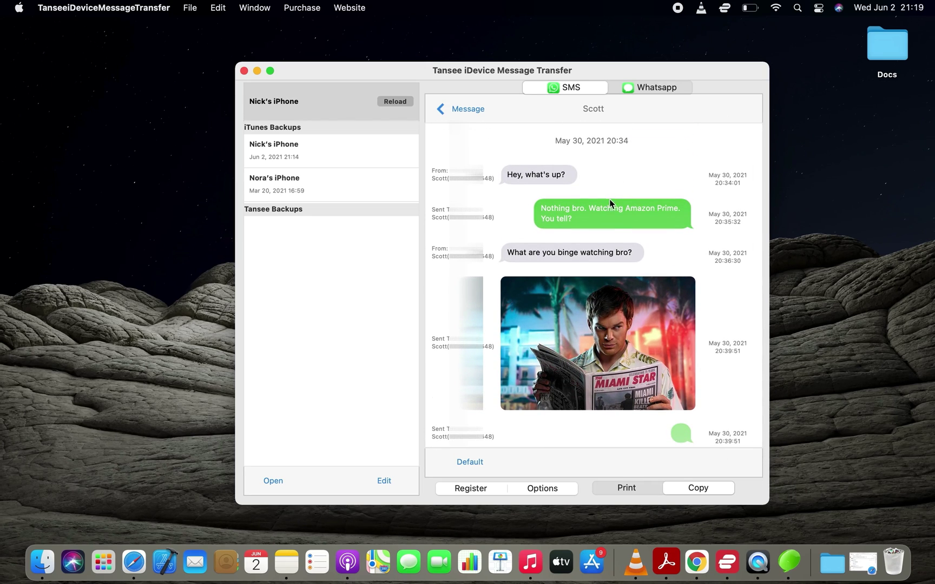
Step: Save the conversation's picture to the Desktop as IMG_0240.jpg, view it in Preview, then close it
{"action": "left_click", "coordinate": [596, 328]}
{"action": "left_click", "coordinate": [534, 238]}
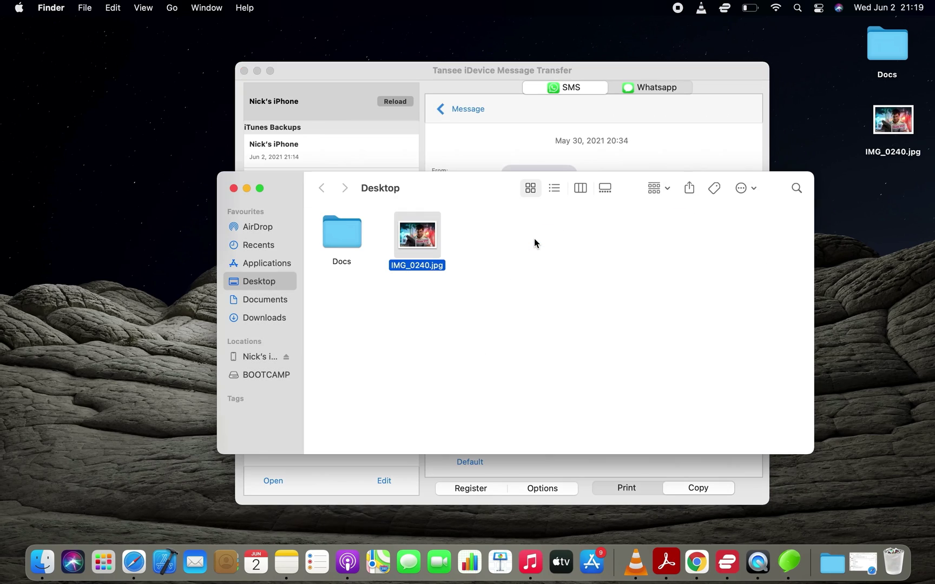
{"action": "double_click", "coordinate": [428, 236]}
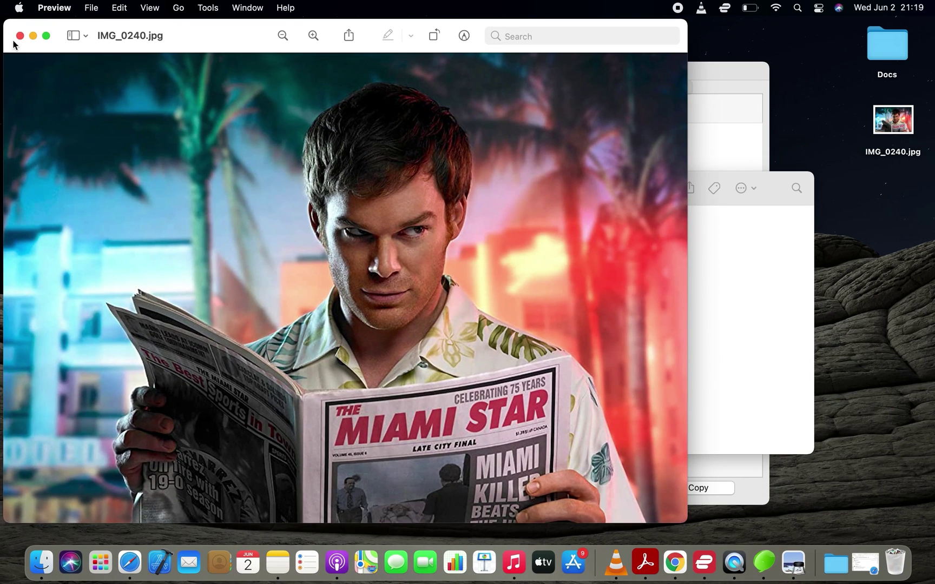
{"action": "left_click", "coordinate": [20, 36]}
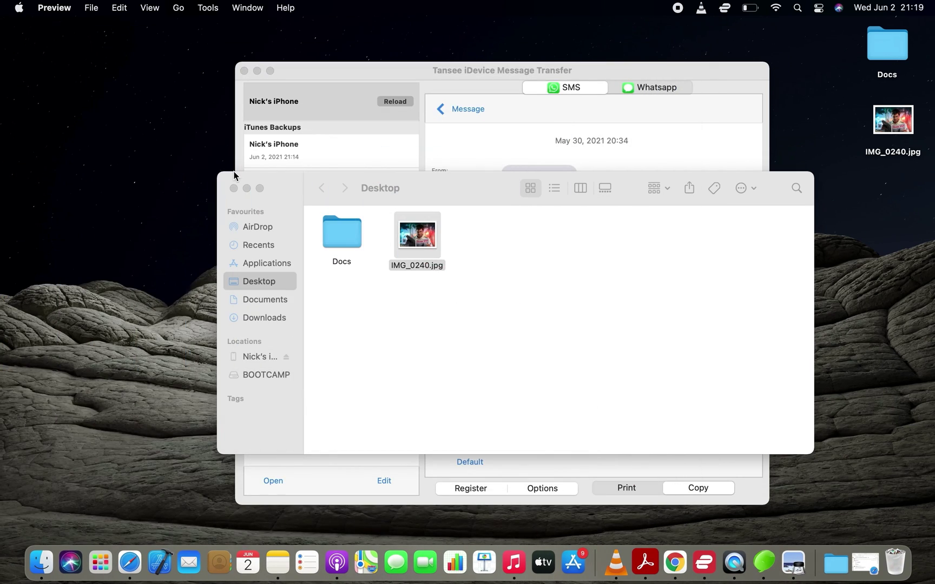
{"action": "left_click", "coordinate": [235, 188]}
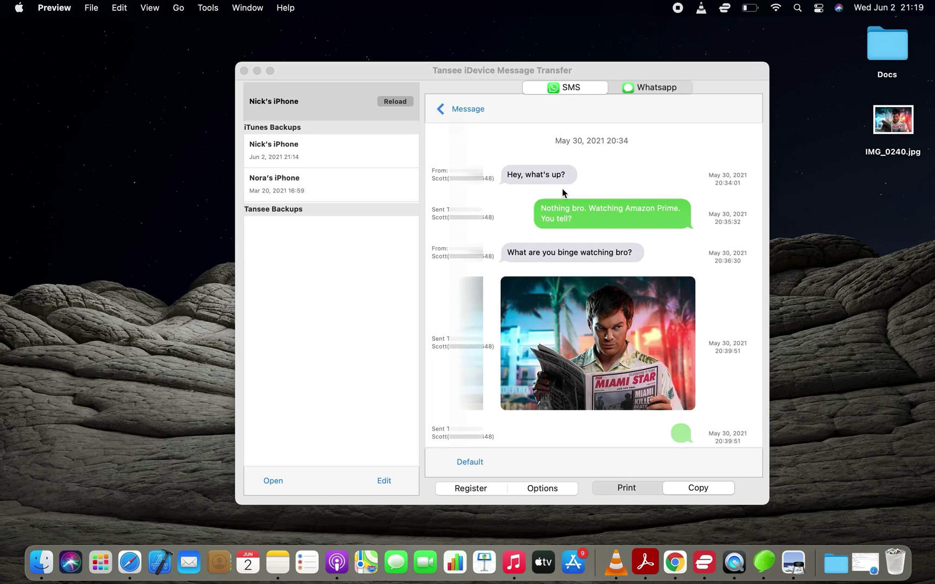
Step: Export the first contact's 14 messages with Save To PDF, keeping Normal text size
{"action": "left_click", "coordinate": [695, 488]}
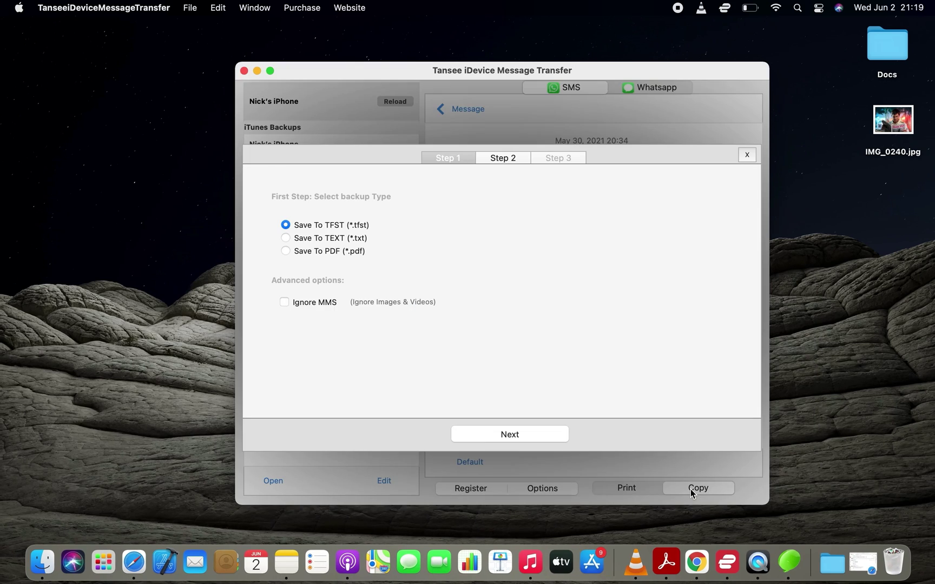
{"action": "left_click", "coordinate": [285, 252]}
{"action": "left_click", "coordinate": [285, 303]}
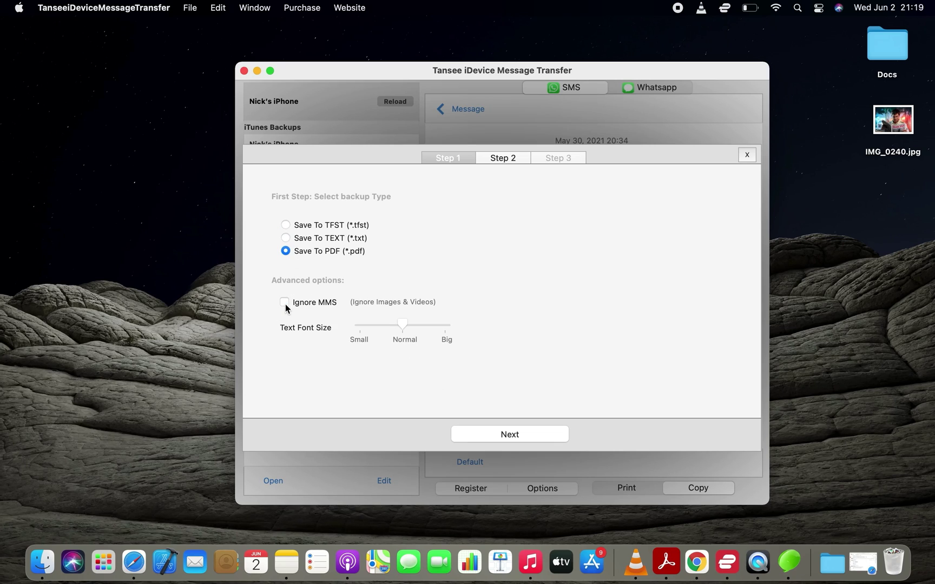
{"action": "left_click", "coordinate": [443, 329]}
{"action": "left_click", "coordinate": [404, 325]}
{"action": "left_click", "coordinate": [509, 435]}
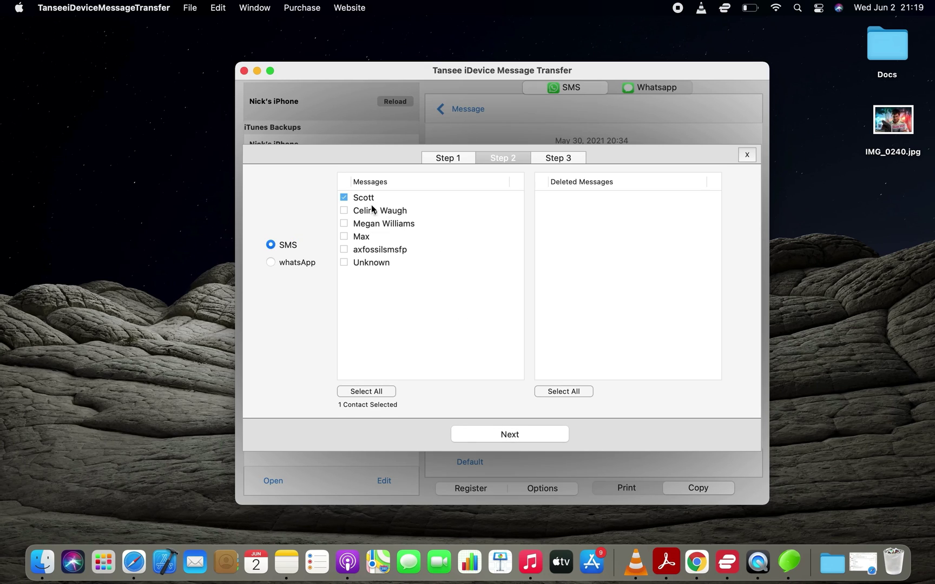
{"action": "left_click", "coordinate": [501, 434]}
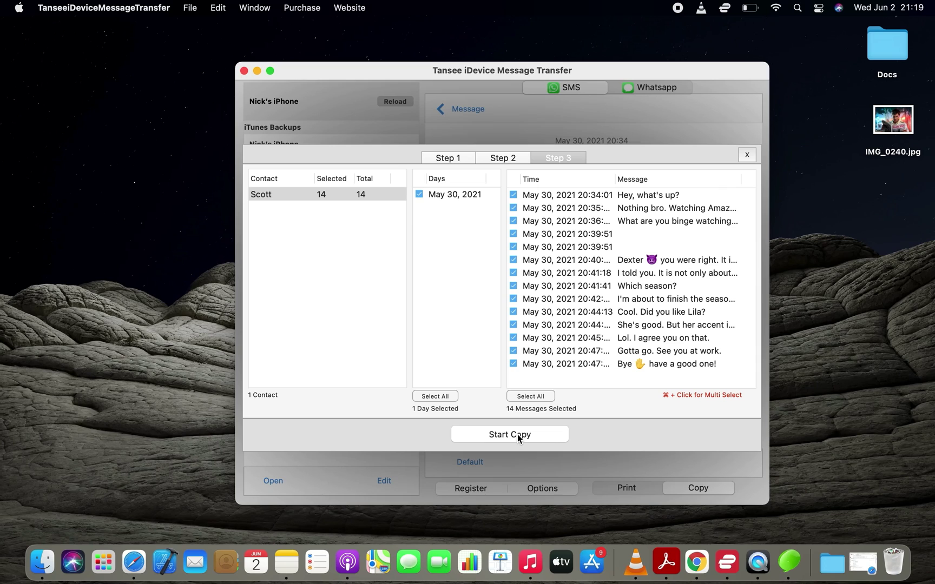
{"action": "left_click", "coordinate": [517, 436]}
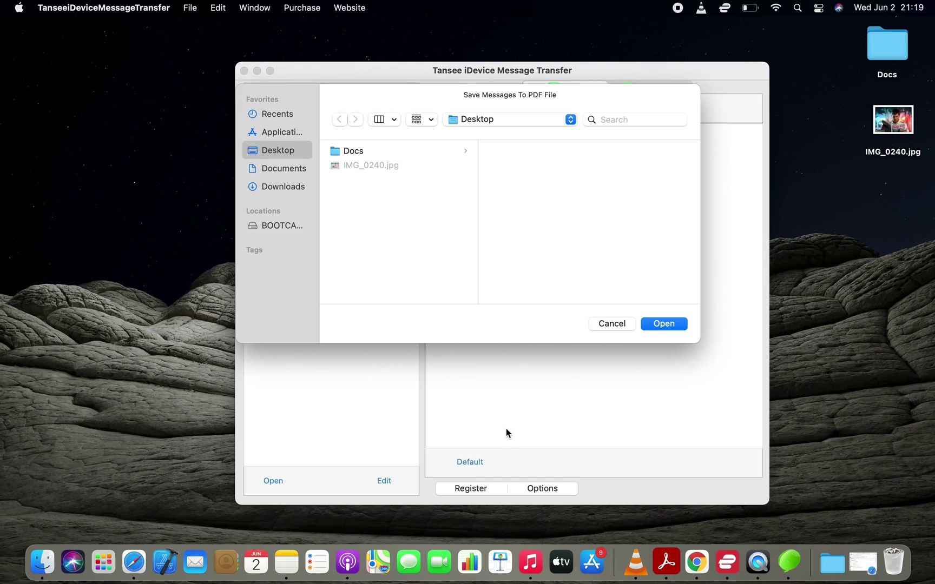
Step: Save the PDF to the Desktop and open Scott.pdf from there
{"action": "left_click", "coordinate": [661, 323]}
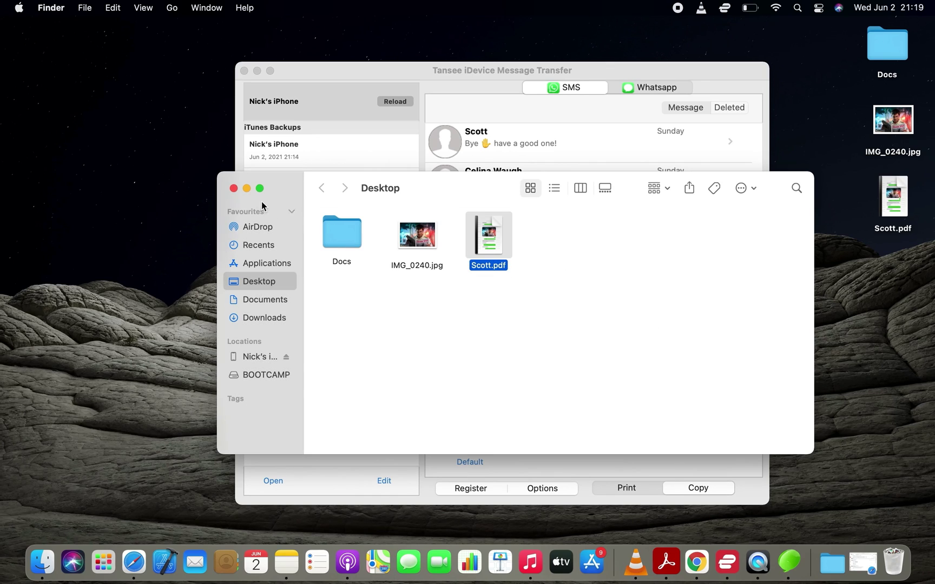
{"action": "left_click", "coordinate": [233, 187]}
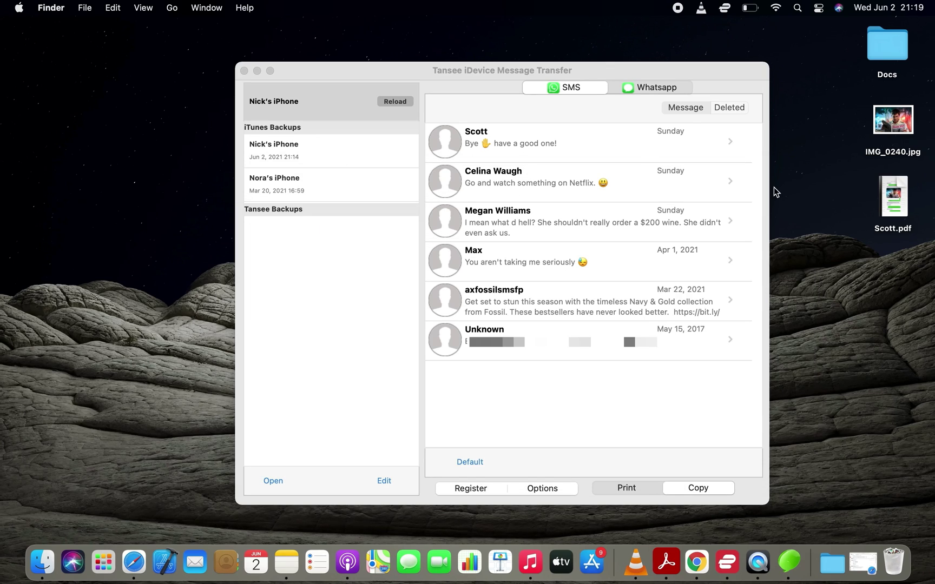
{"action": "double_click", "coordinate": [894, 199]}
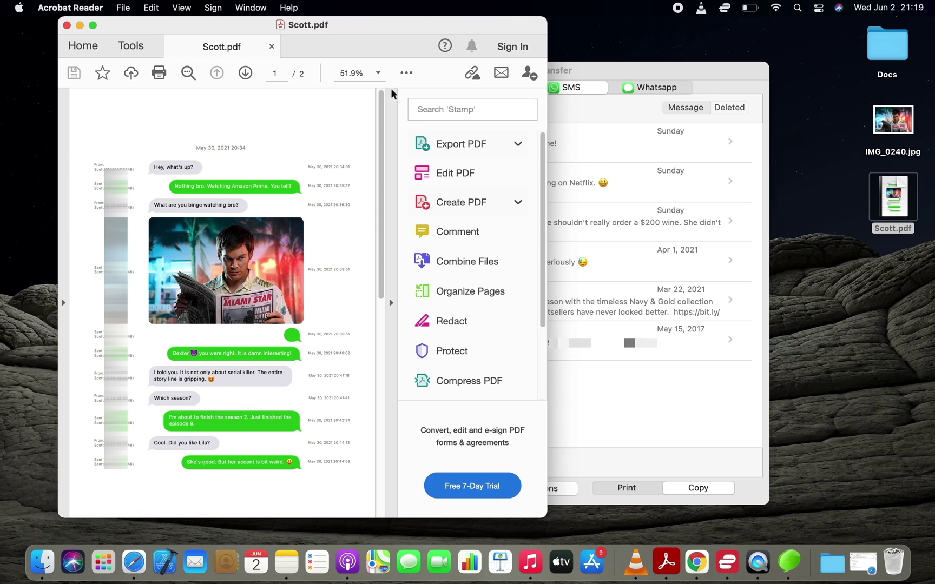
Step: Maximize Acrobat, zoom to 125%, hide the tools pane, and scroll through both pages
{"action": "left_click", "coordinate": [93, 25]}
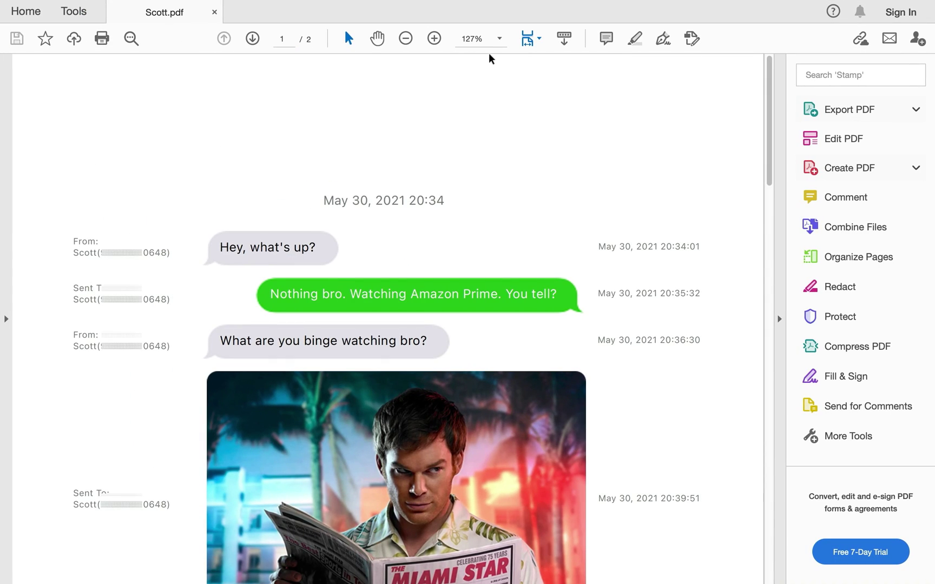
{"action": "left_click", "coordinate": [499, 39]}
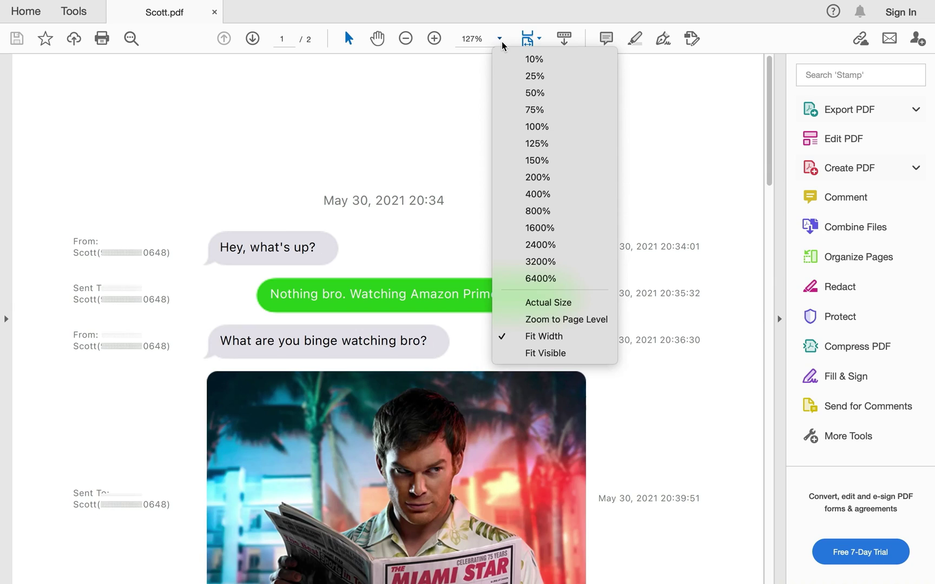
{"action": "left_click", "coordinate": [536, 144]}
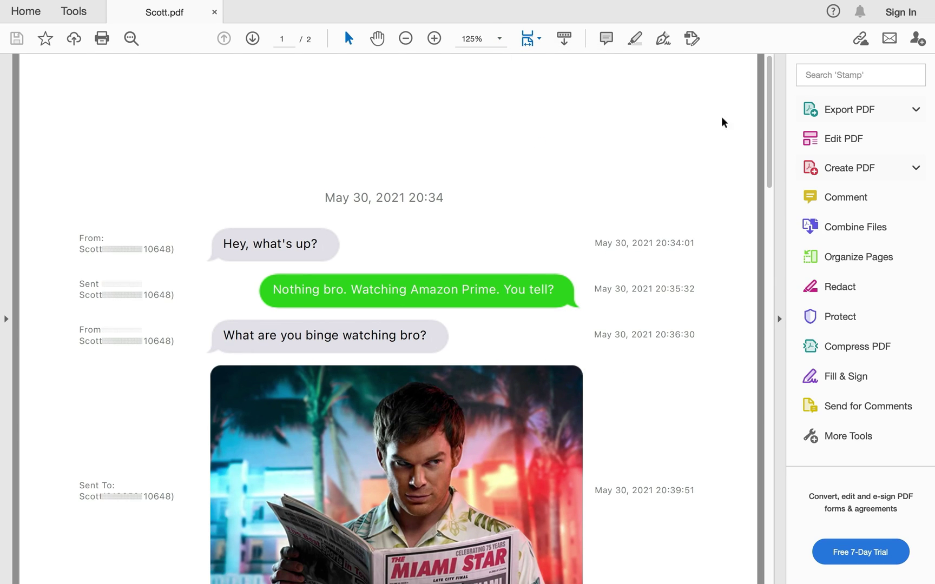
{"action": "left_click", "coordinate": [779, 320]}
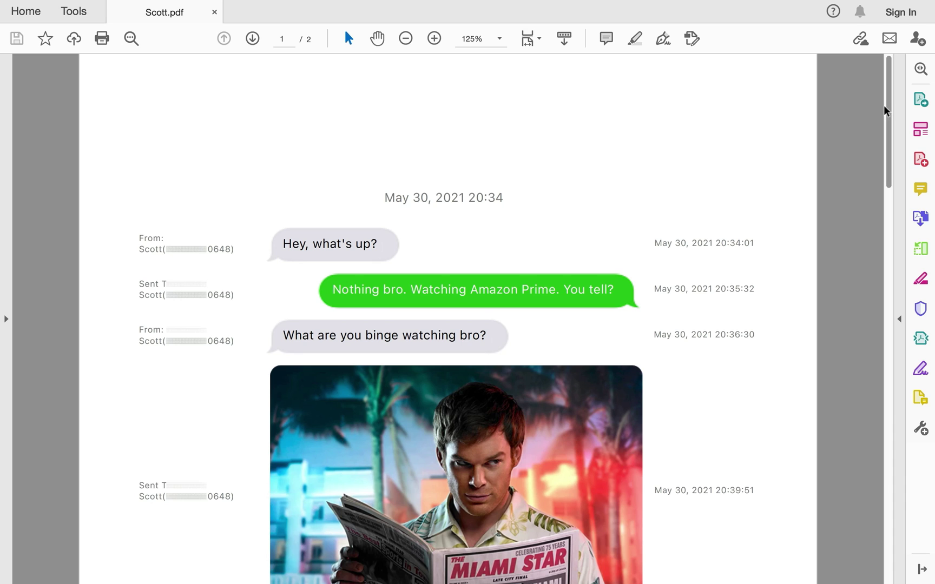
{"action": "left_click_drag", "start_coordinate": [887, 110], "coordinate": [887, 148]}
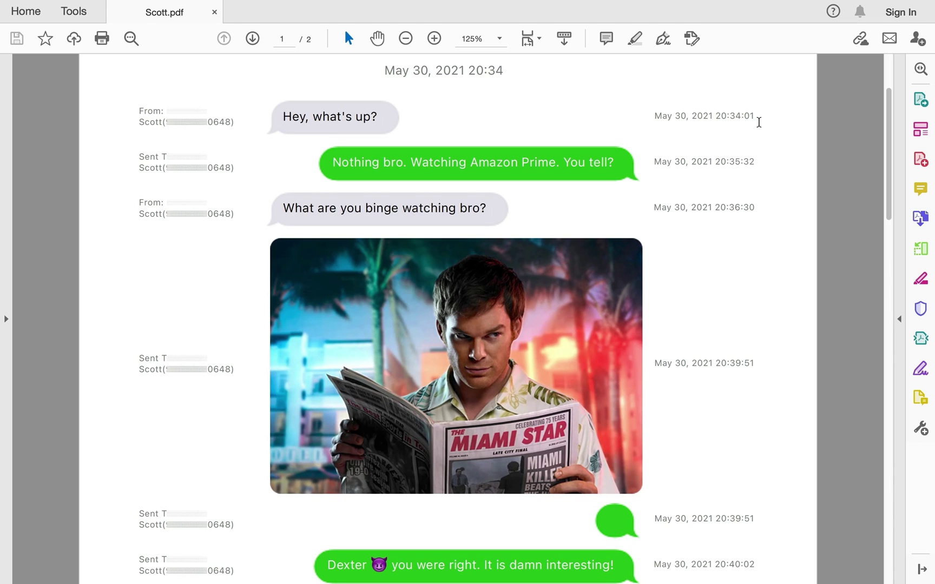
{"action": "left_click_drag", "start_coordinate": [888, 134], "coordinate": [866, 461]}
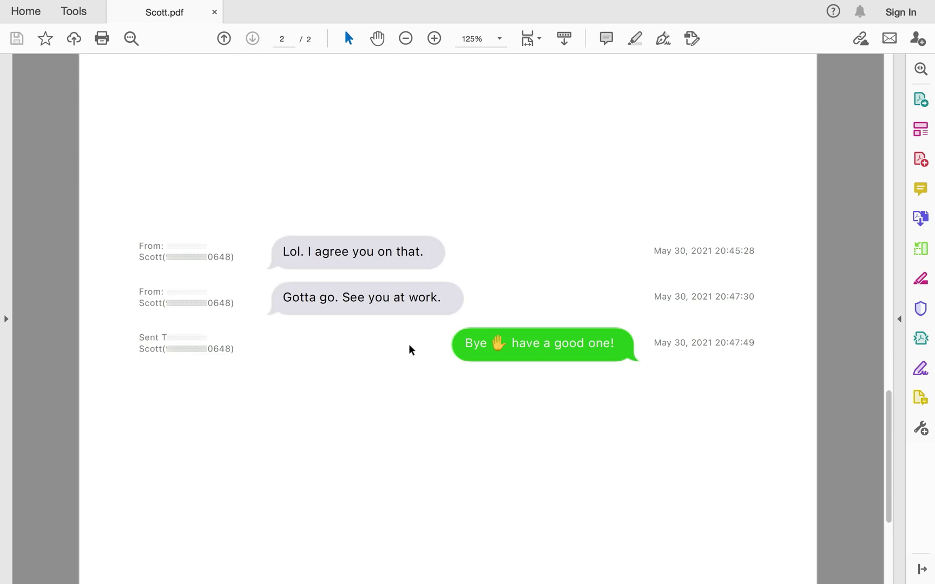
Step: Print Scott.pdf, then close the document and Acrobat Reader
{"action": "left_click", "coordinate": [101, 39]}
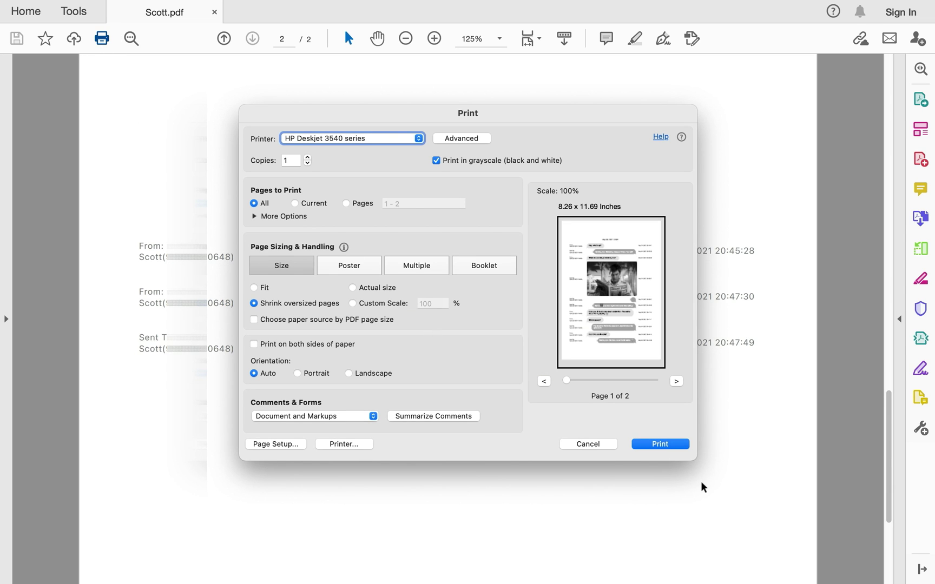
{"action": "left_click", "coordinate": [663, 448]}
{"action": "mouse_move", "coordinate": [9, 3]}
{"action": "left_click", "coordinate": [9, 25]}
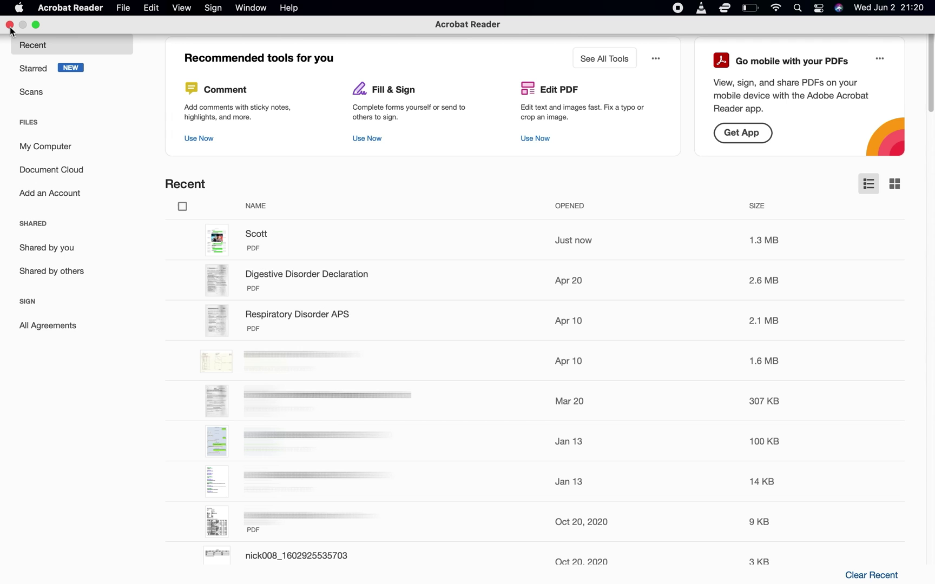
{"action": "left_click", "coordinate": [9, 24]}
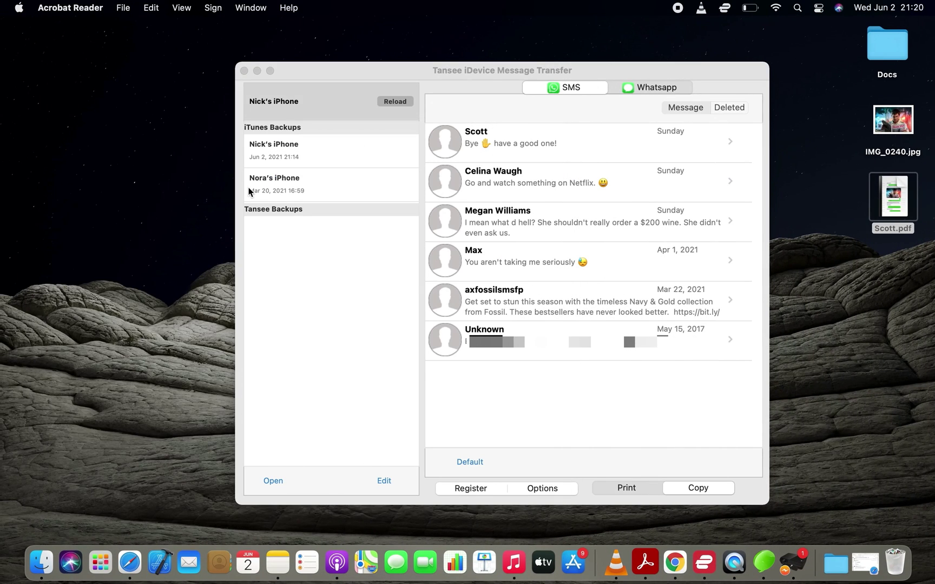
Step: Review both WhatsApp chats, scrolling through the second, then close the Tansee window
{"action": "left_click", "coordinate": [647, 88]}
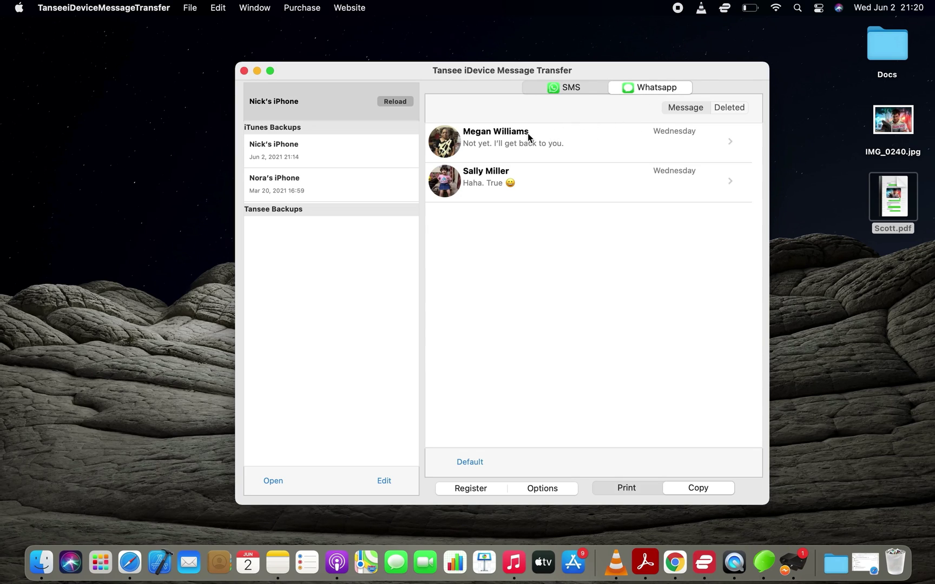
{"action": "left_click", "coordinate": [521, 135]}
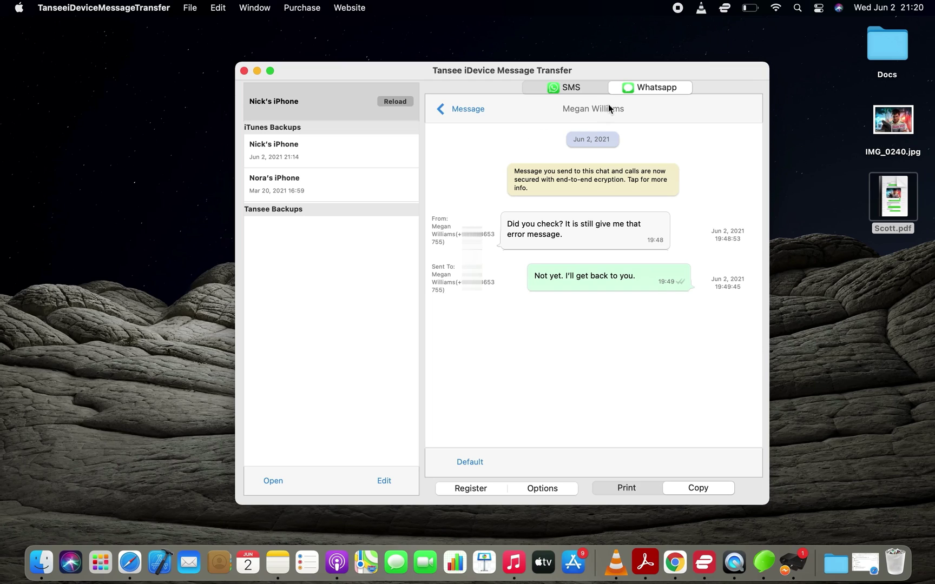
{"action": "left_click", "coordinate": [440, 109]}
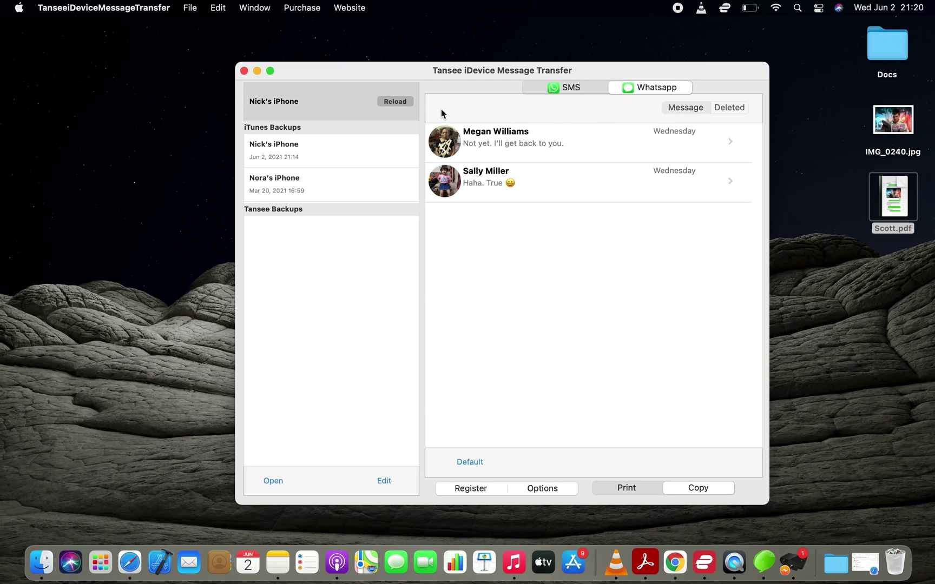
{"action": "left_click", "coordinate": [482, 183]}
{"action": "left_click_drag", "start_coordinate": [761, 342], "coordinate": [753, 242]}
{"action": "scroll", "coordinate": [748, 221], "scroll_direction": "up", "scroll_amount": 3}
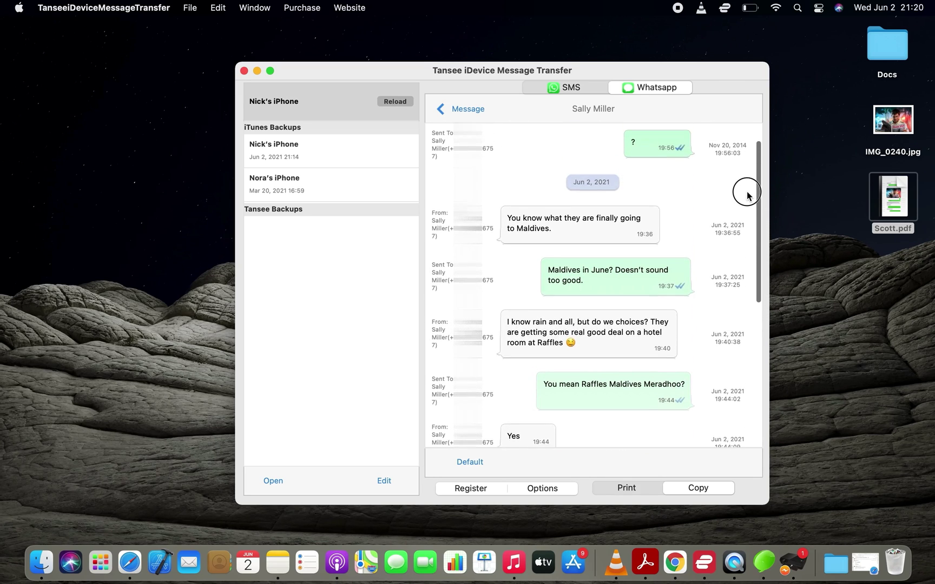
{"action": "scroll", "coordinate": [748, 169], "scroll_direction": "down", "scroll_amount": 2}
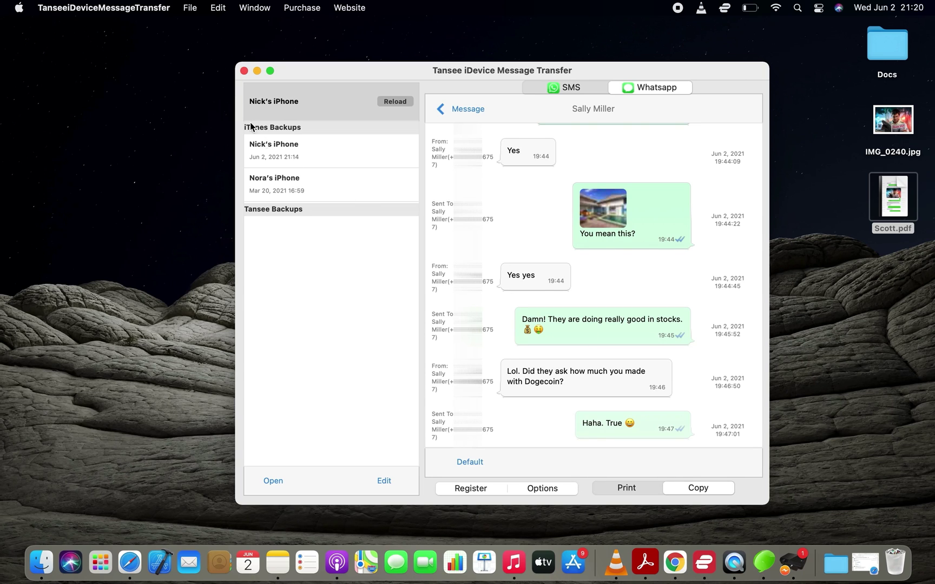
{"action": "left_click", "coordinate": [244, 72]}
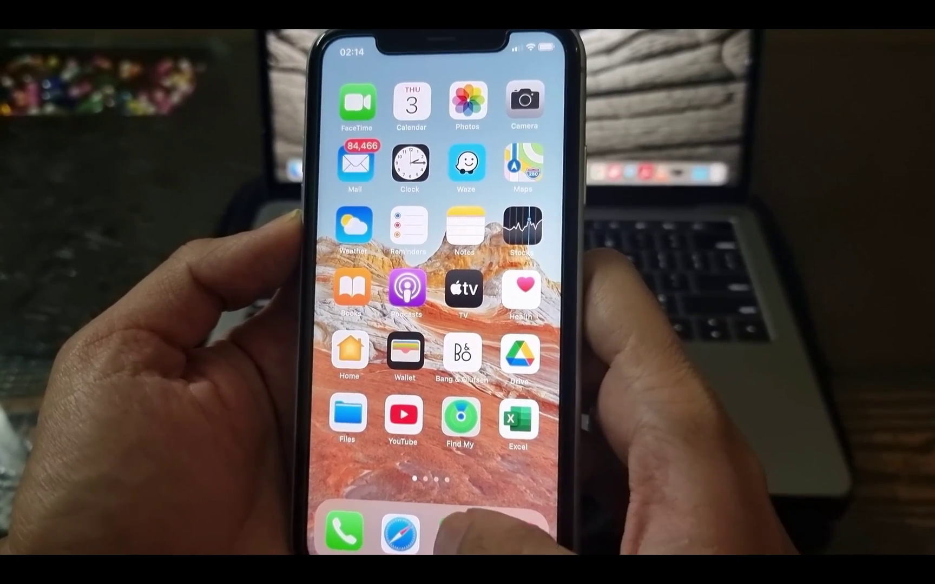
Step: Reopen Messages on the iPhone, open the exported conversation, and scroll to its top
{"action": "left_click", "coordinate": [457, 533]}
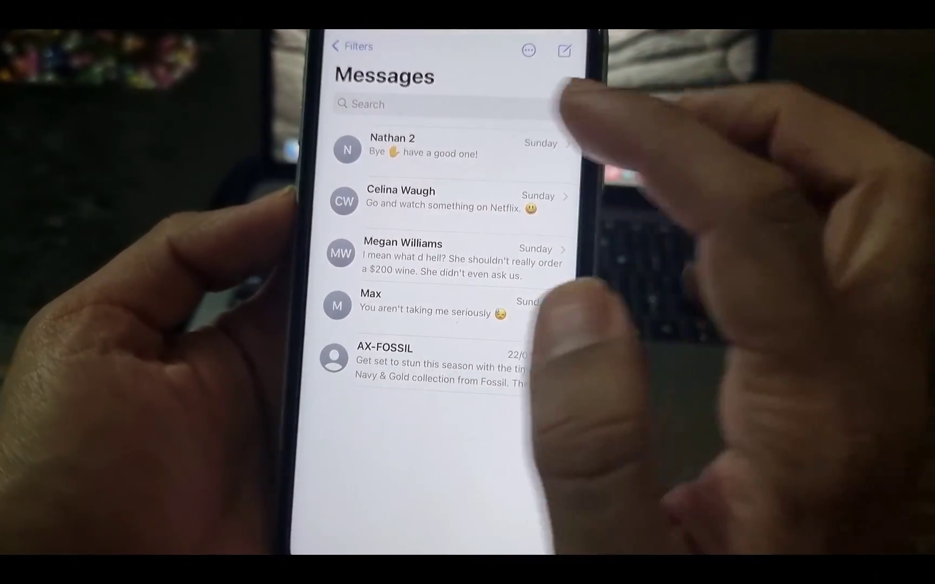
{"action": "left_click", "coordinate": [495, 141]}
{"action": "scroll", "coordinate": [487, 352], "scroll_direction": "up", "scroll_amount": 10}
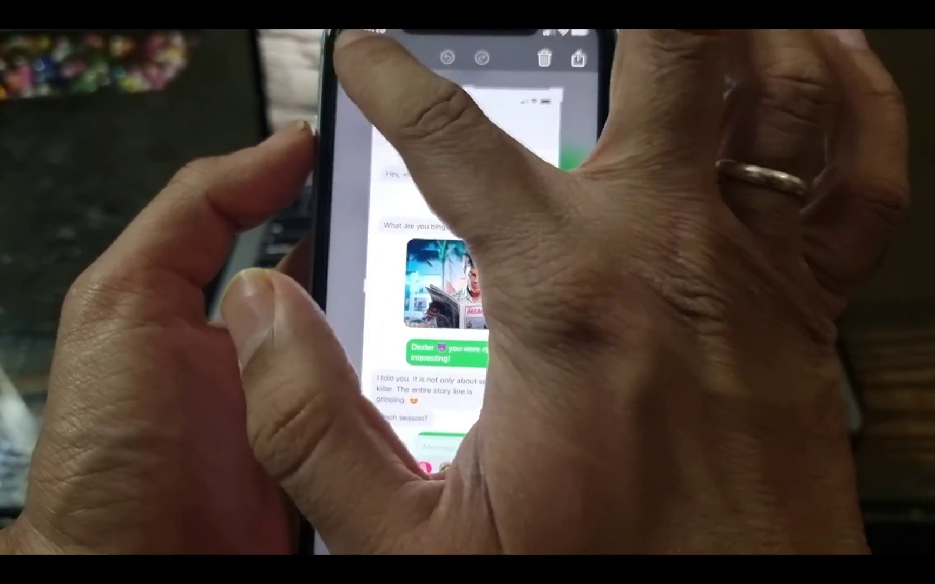
Step: Save the conversation screenshot to the iPhone photo library
{"action": "left_click", "coordinate": [346, 87]}
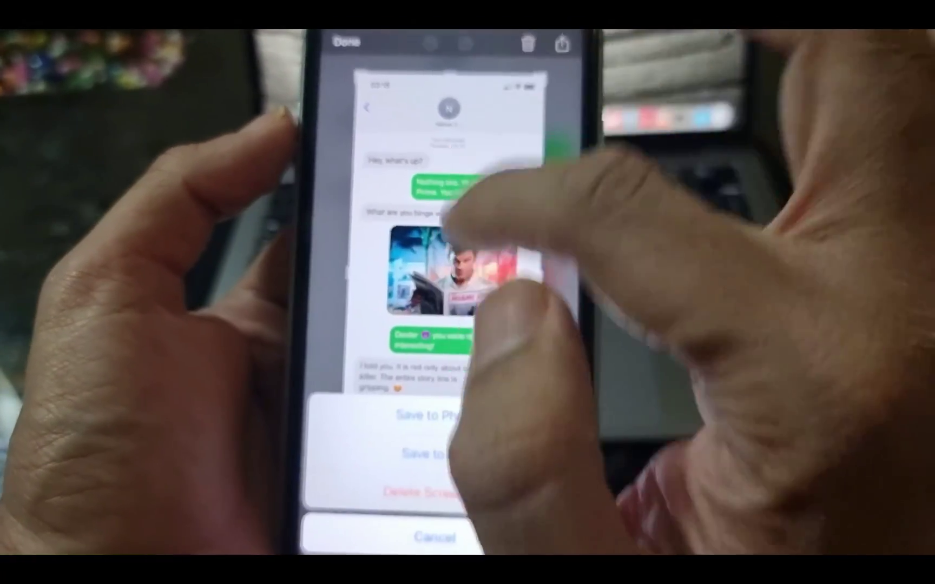
{"action": "left_click", "coordinate": [427, 410]}
{"action": "scroll", "coordinate": [563, 396], "scroll_direction": "down", "scroll_amount": 5}
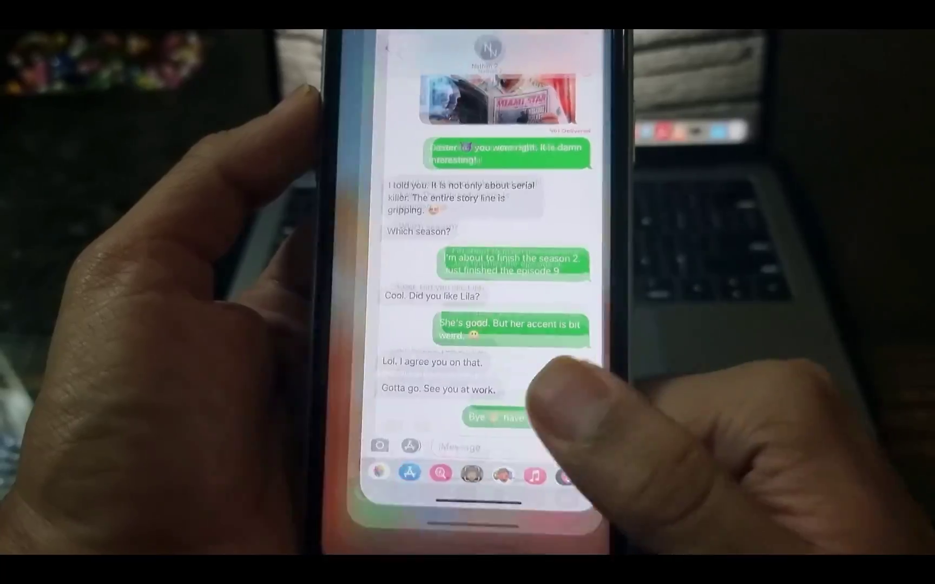
{"action": "left_click_drag", "start_coordinate": [460, 546], "coordinate": [460, 379]}
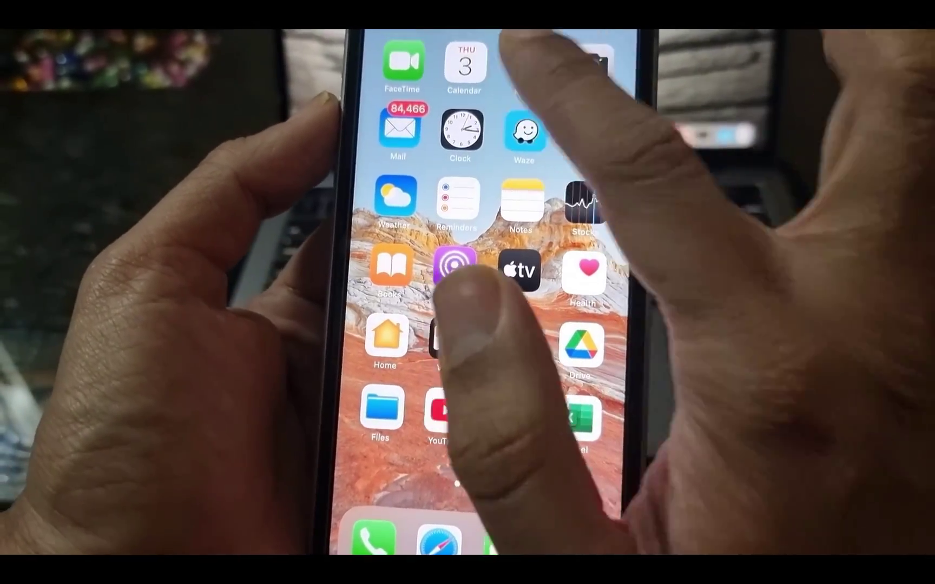
Step: In Photos, select both chat screenshots and deselect the pool photo
{"action": "left_click", "coordinate": [503, 51]}
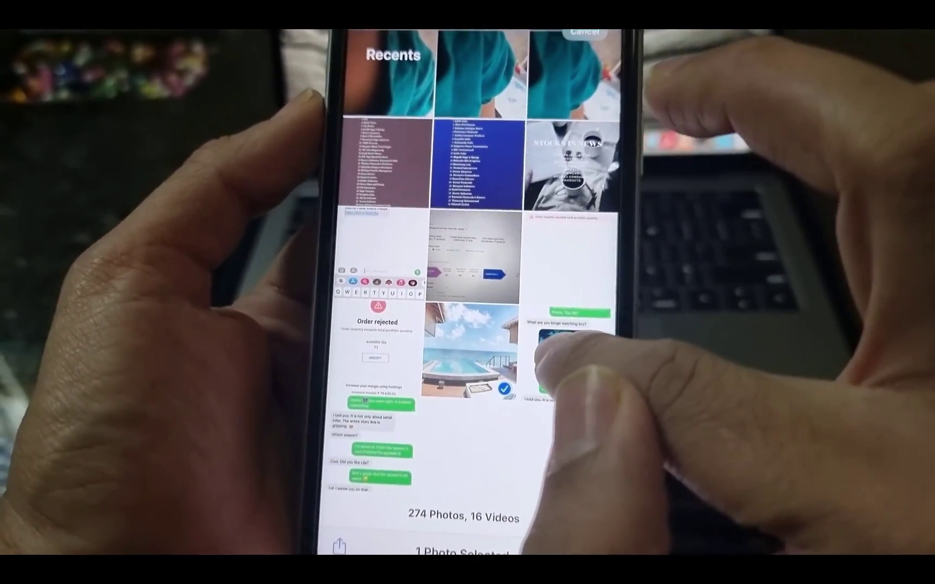
{"action": "left_click", "coordinate": [568, 346]}
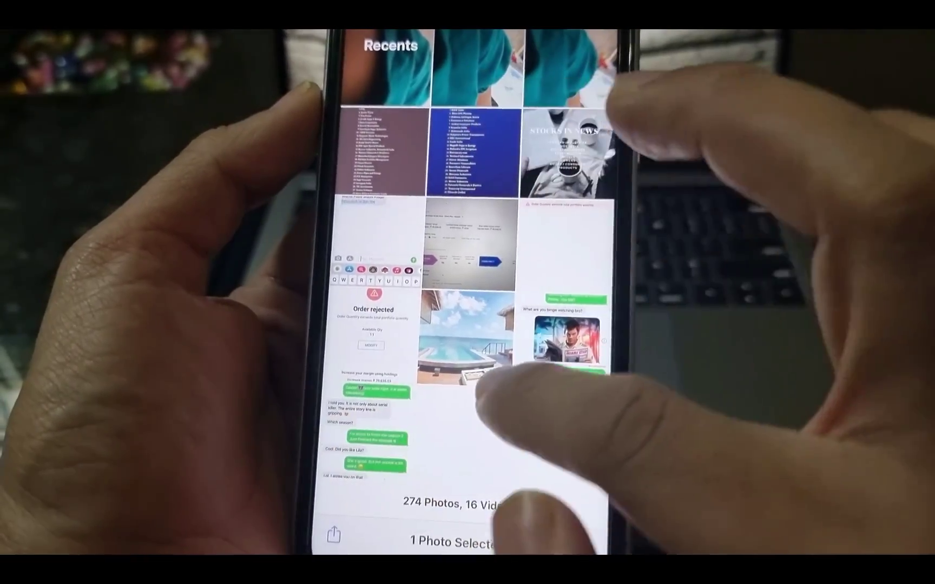
{"action": "left_click", "coordinate": [460, 346]}
{"action": "left_click", "coordinate": [565, 347]}
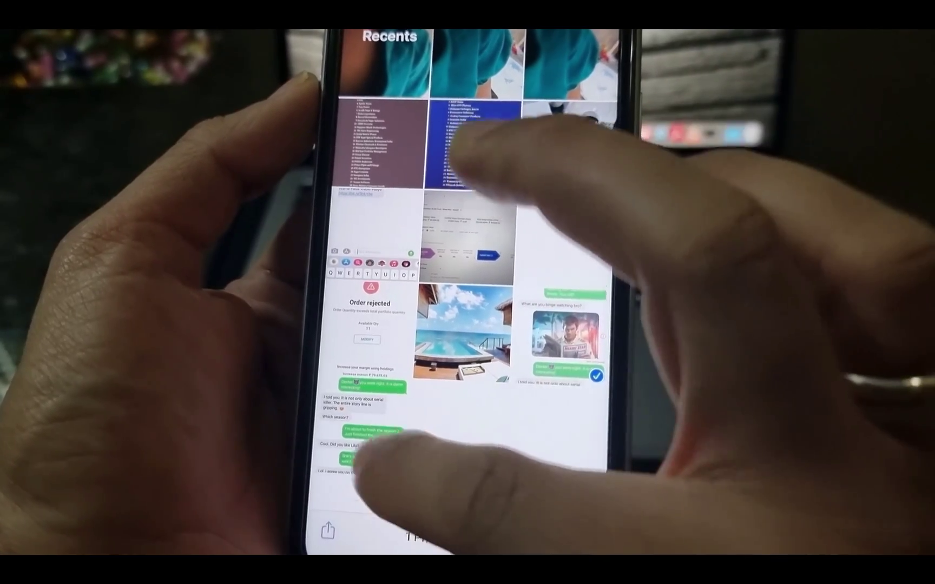
{"action": "left_click", "coordinate": [367, 438]}
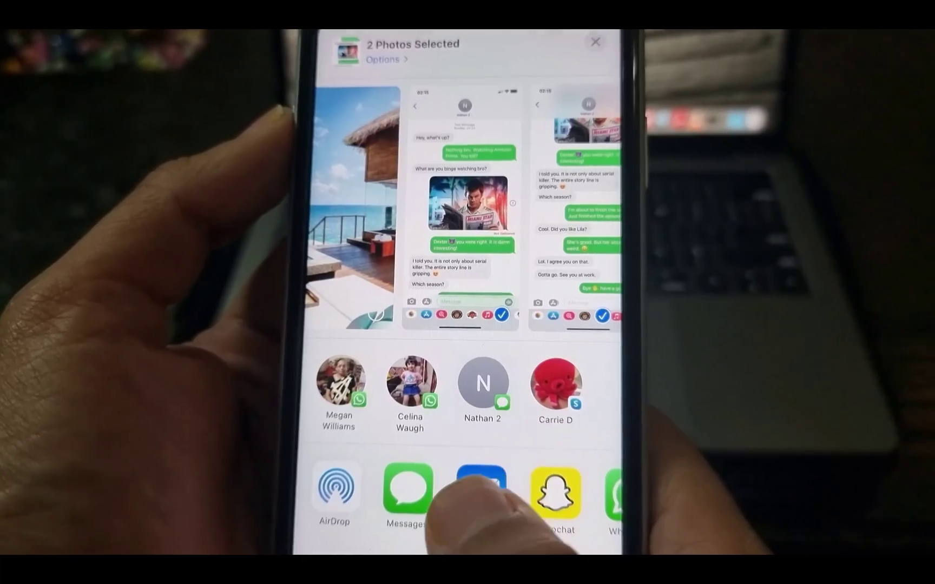
Step: Email both screenshots at actual size with no subject to your Yahoo address, then go home
{"action": "left_click", "coordinate": [482, 487]}
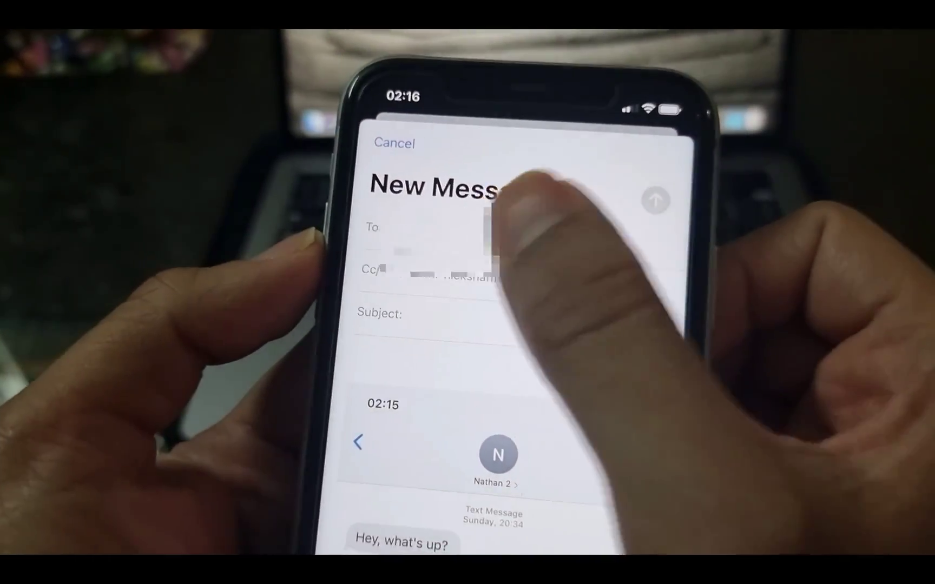
{"action": "left_click", "coordinate": [487, 201]}
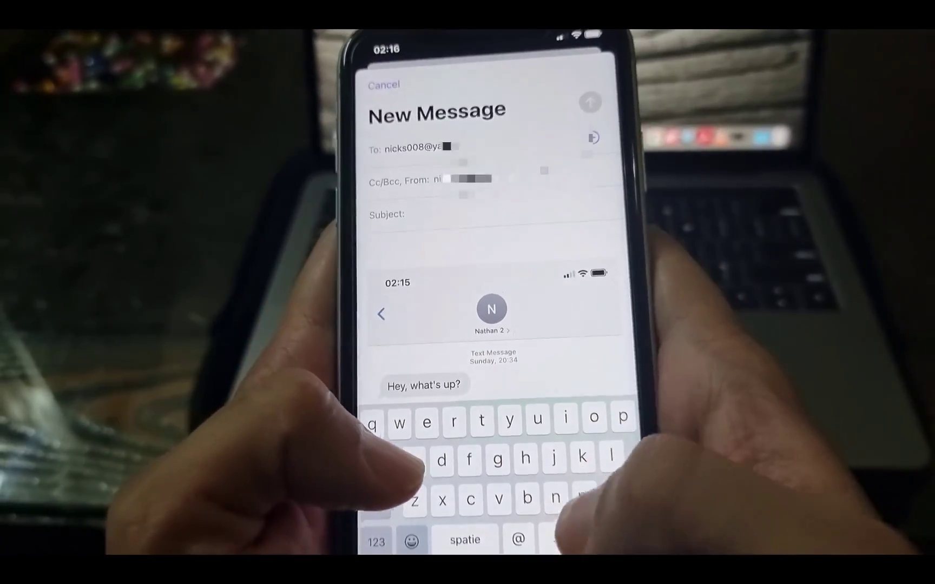
{"action": "key", "text": "Return"}
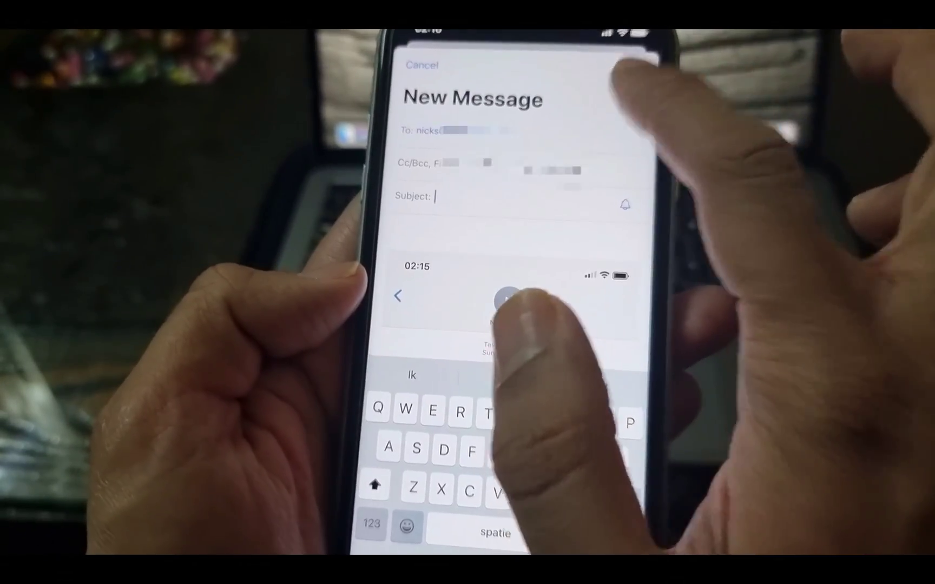
{"action": "left_click", "coordinate": [644, 66]}
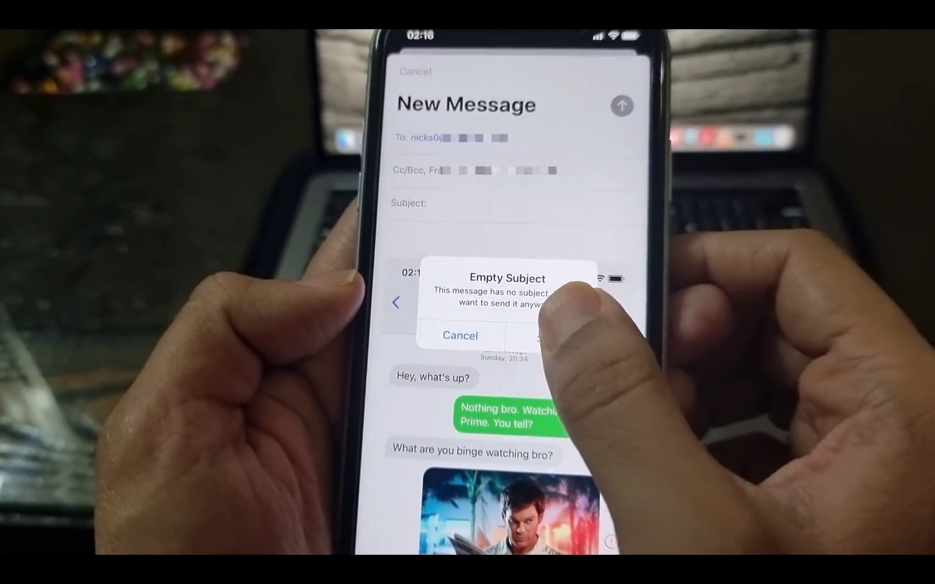
{"action": "left_click", "coordinate": [549, 327]}
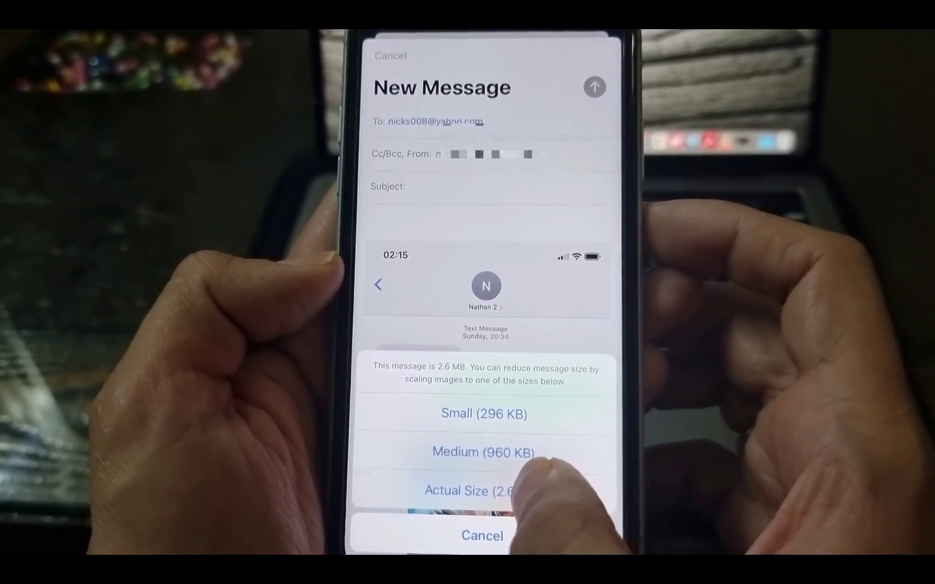
{"action": "left_click", "coordinate": [520, 477]}
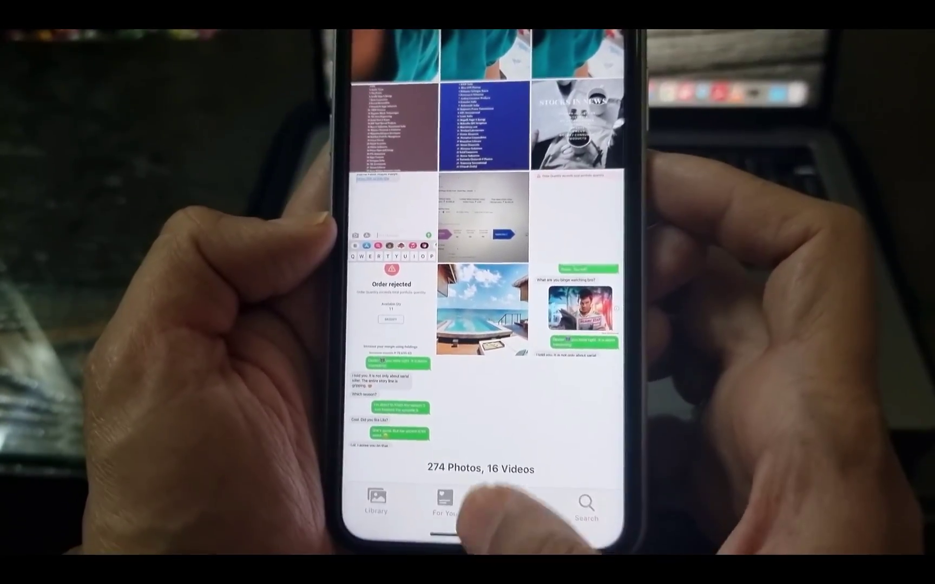
{"action": "left_click_drag", "start_coordinate": [465, 551], "coordinate": [511, 489]}
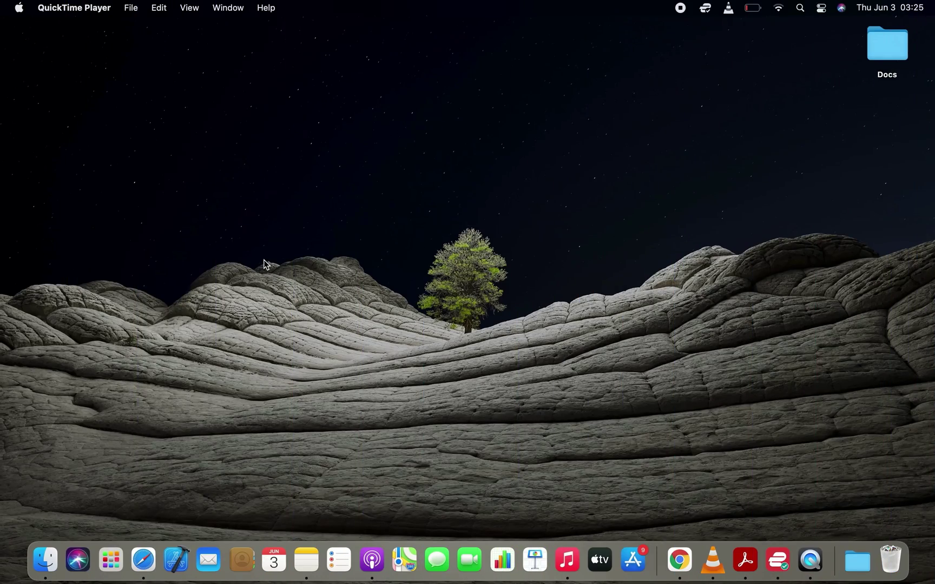
Step: Load Yahoo Mail full-screen in Safari and open the no-subject message from the iPhone
{"action": "left_click", "coordinate": [143, 560]}
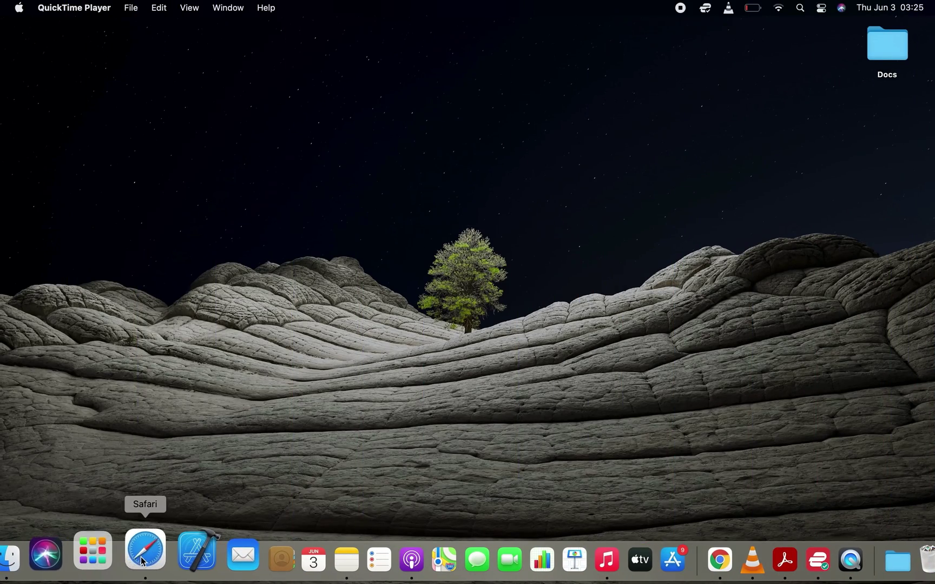
{"action": "type", "text": "mail.yahoo.com"}
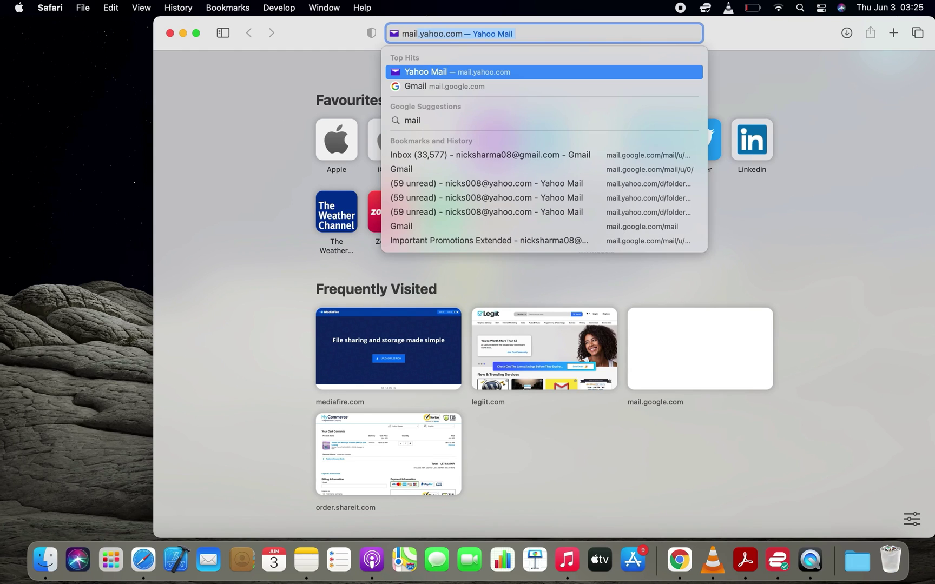
{"action": "key", "text": "Return"}
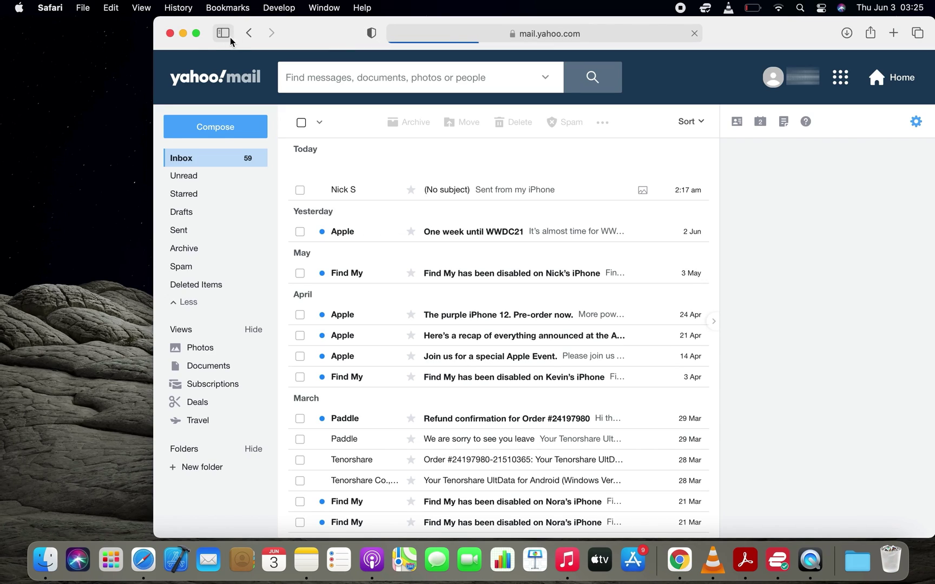
{"action": "left_click", "coordinate": [196, 33]}
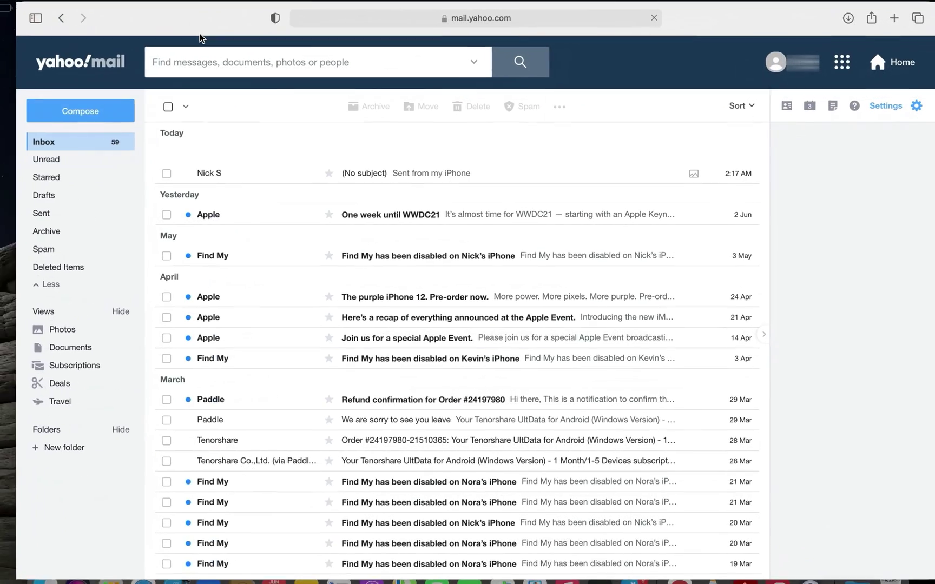
{"action": "left_click", "coordinate": [357, 174]}
Step: Download the IMG_0245.PNG and IMG_0246.PNG attachments, closing each Preview window afterwards
{"action": "mouse_move", "coordinate": [194, 340]}
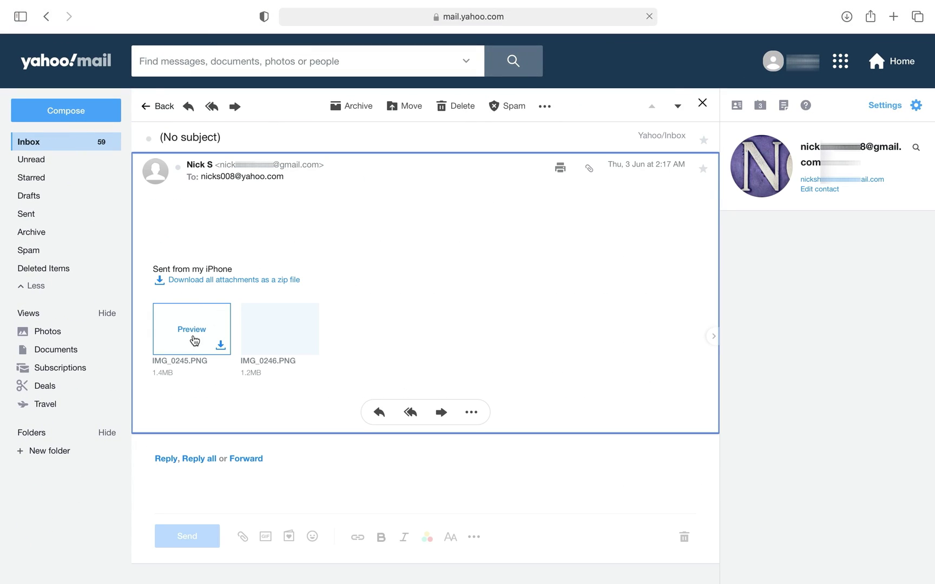
{"action": "left_click", "coordinate": [221, 346]}
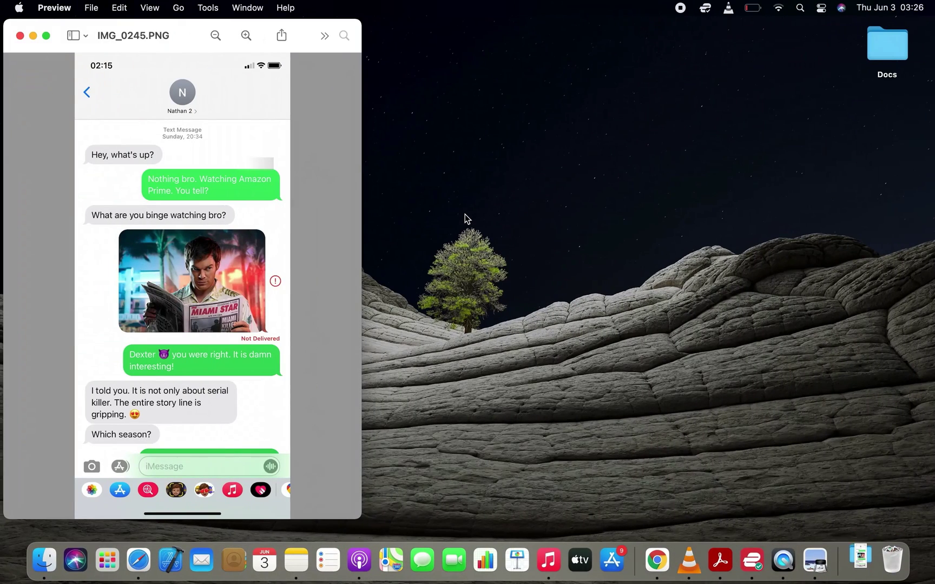
{"action": "left_click", "coordinate": [20, 36]}
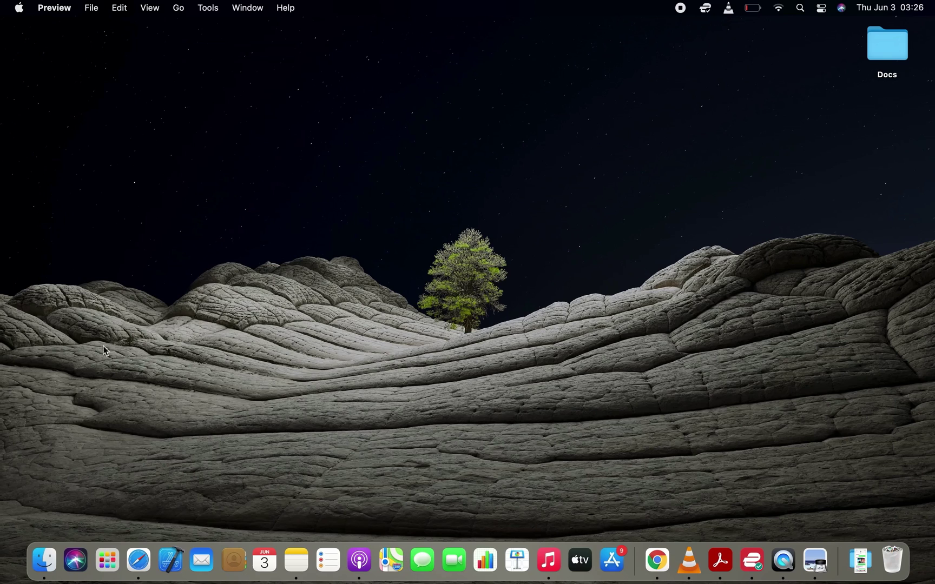
{"action": "left_click", "coordinate": [139, 560]}
{"action": "mouse_move", "coordinate": [262, 345]}
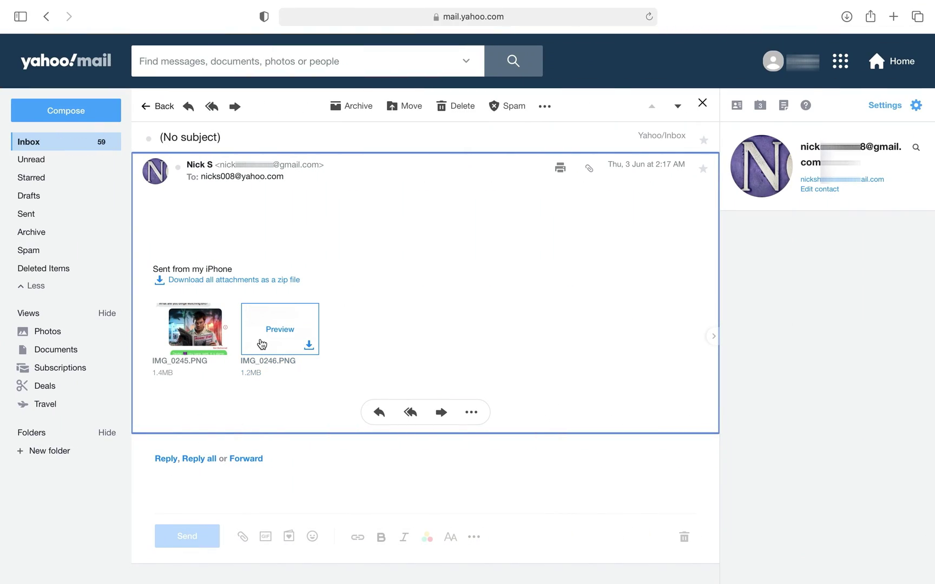
{"action": "left_click", "coordinate": [310, 347]}
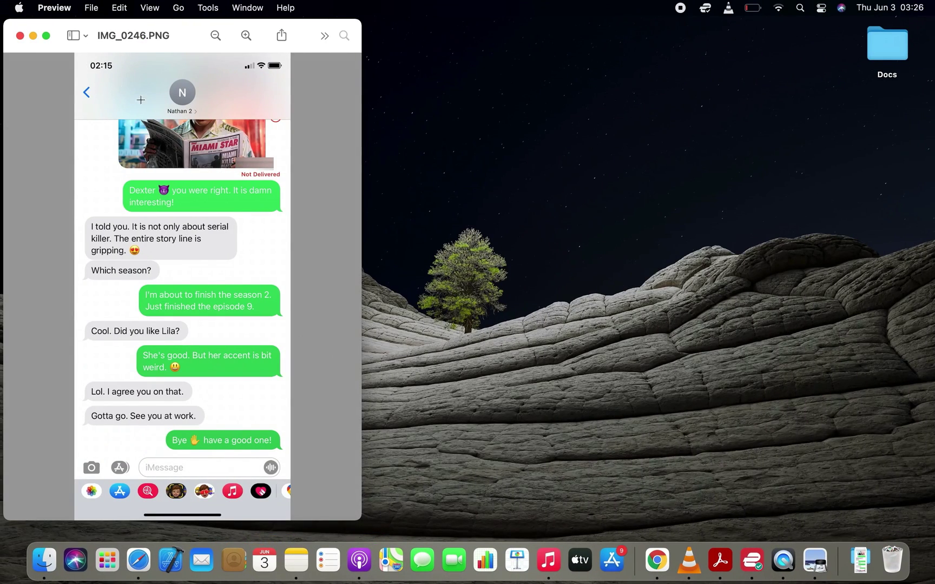
{"action": "left_click", "coordinate": [20, 36]}
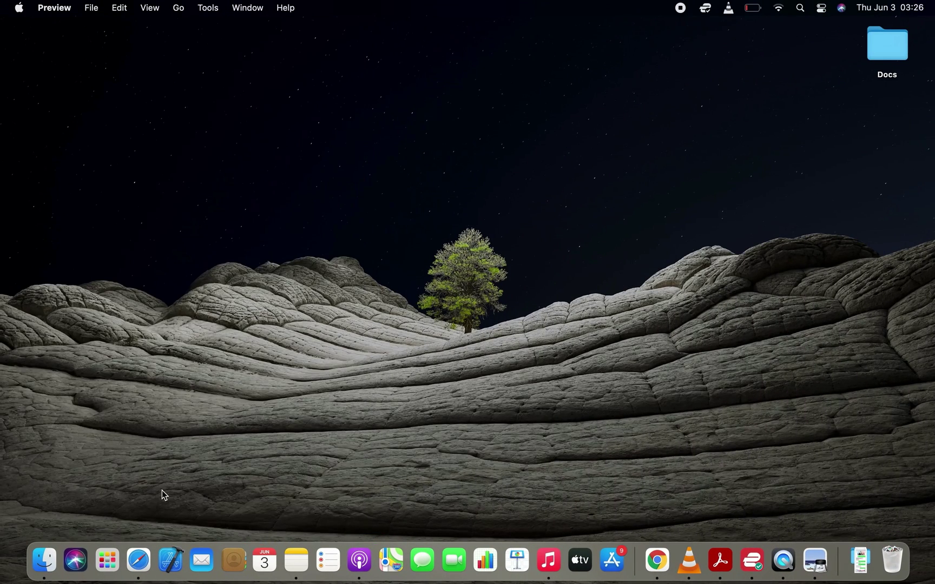
{"action": "left_click", "coordinate": [139, 559]}
Step: Go to google.com and search for 'jpeg to pdf'
{"action": "left_click", "coordinate": [503, 15]}
{"action": "type", "text": "google.com"}
{"action": "key", "text": "Return"}
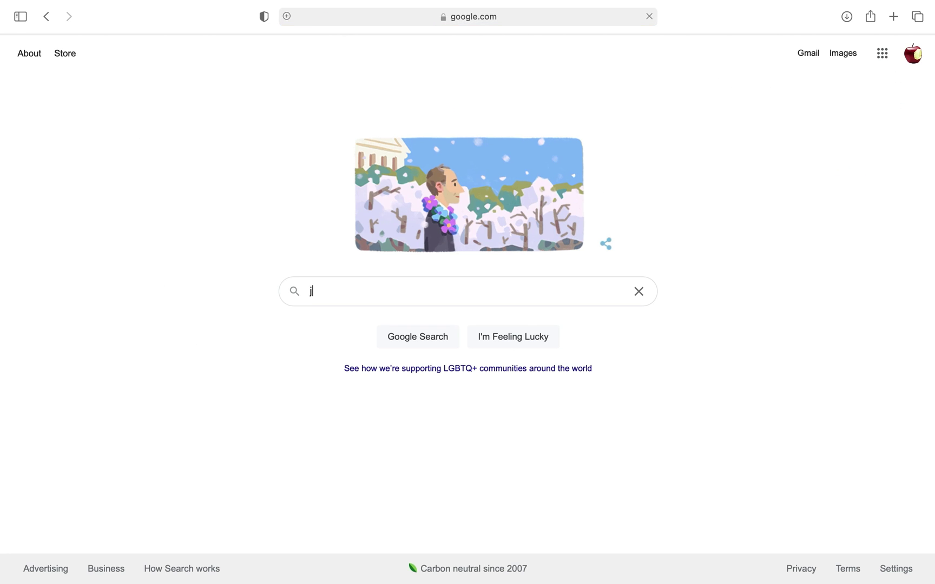
{"action": "type", "text": "jpeg to pdf"}
{"action": "key", "text": "Return"}
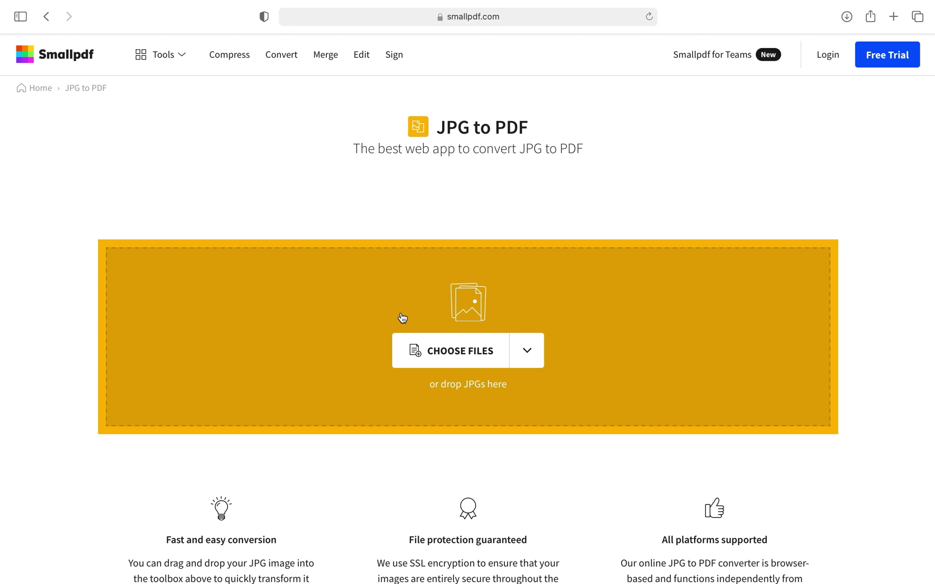
Step: Upload both PNG screenshots from Downloads to Smallpdf's JPG to PDF converter
{"action": "left_click", "coordinate": [463, 349]}
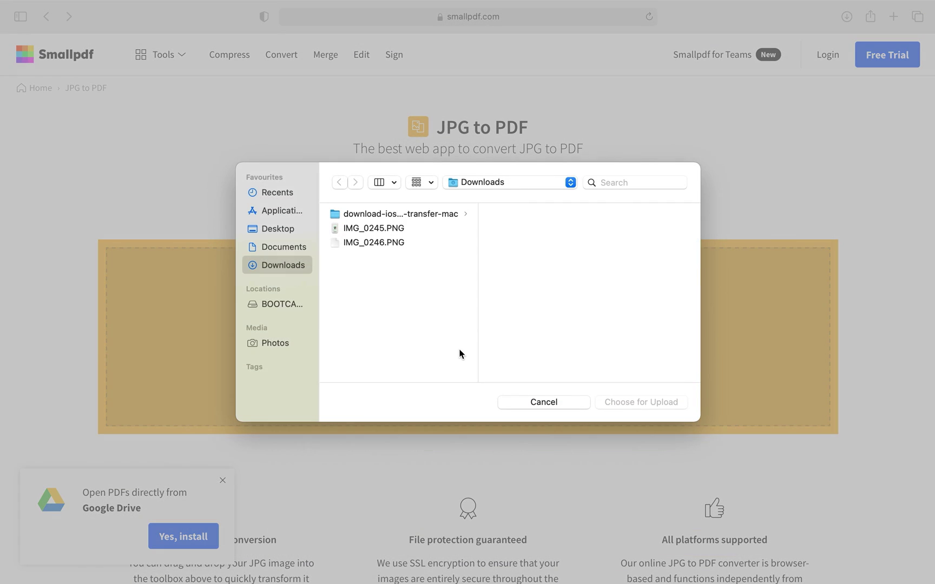
{"action": "left_click_drag", "start_coordinate": [401, 275], "coordinate": [372, 234]}
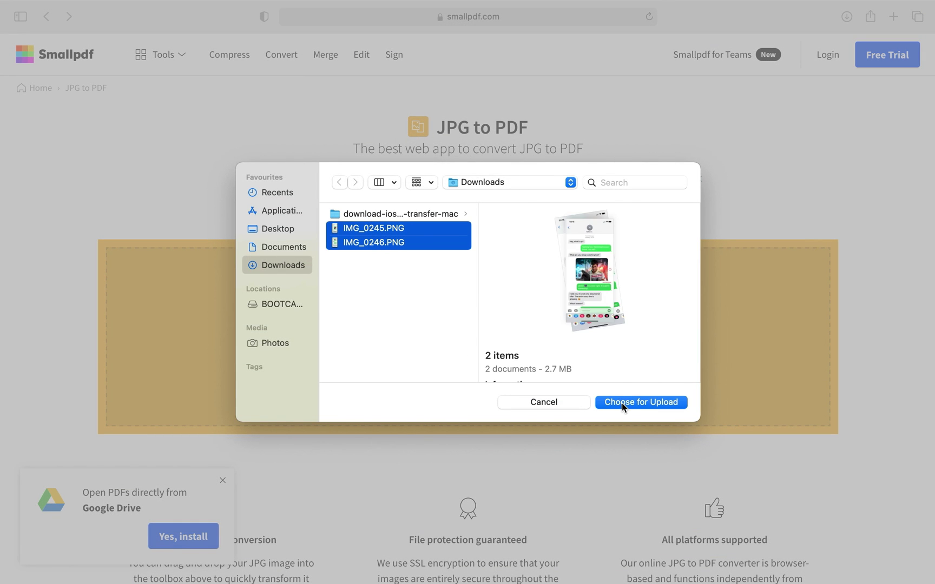
{"action": "left_click", "coordinate": [621, 404]}
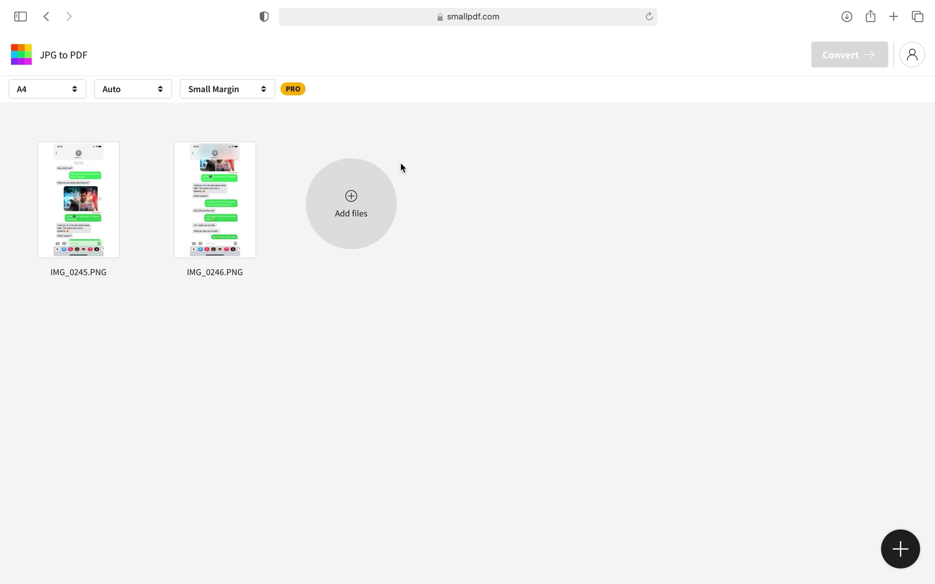
Step: Convert the screenshots, download IMG_0245-converted.pdf and open it in Acrobat Reader
{"action": "left_click", "coordinate": [845, 58]}
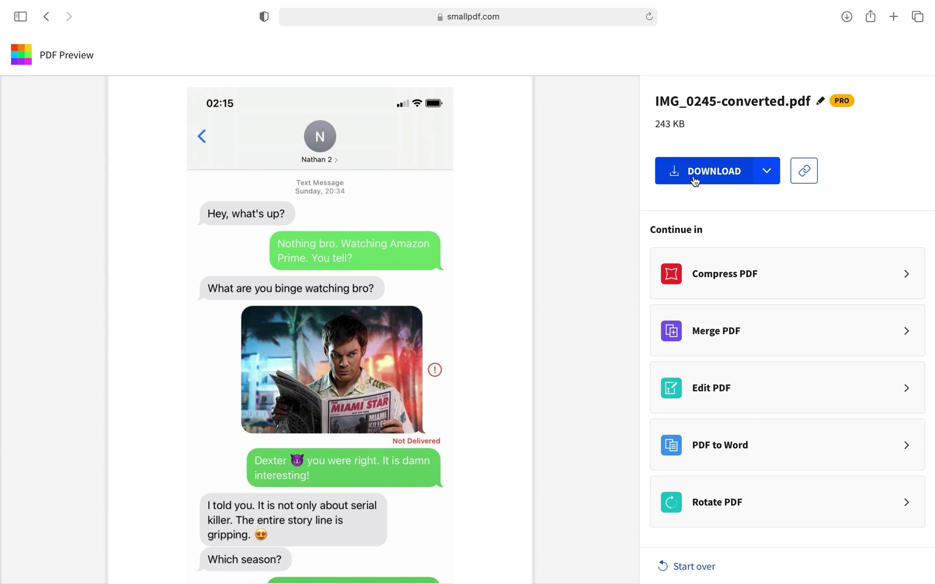
{"action": "left_click", "coordinate": [695, 181]}
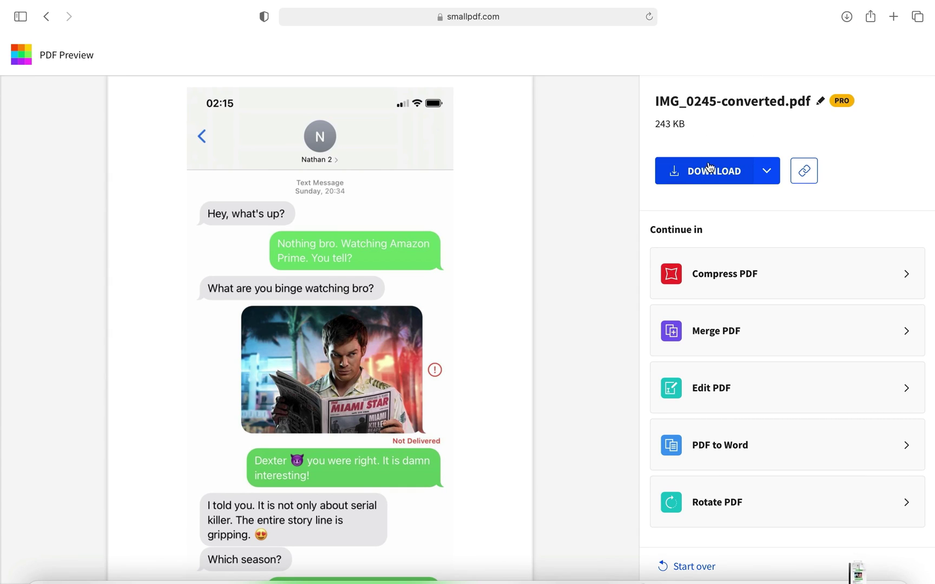
{"action": "left_click", "coordinate": [847, 18]}
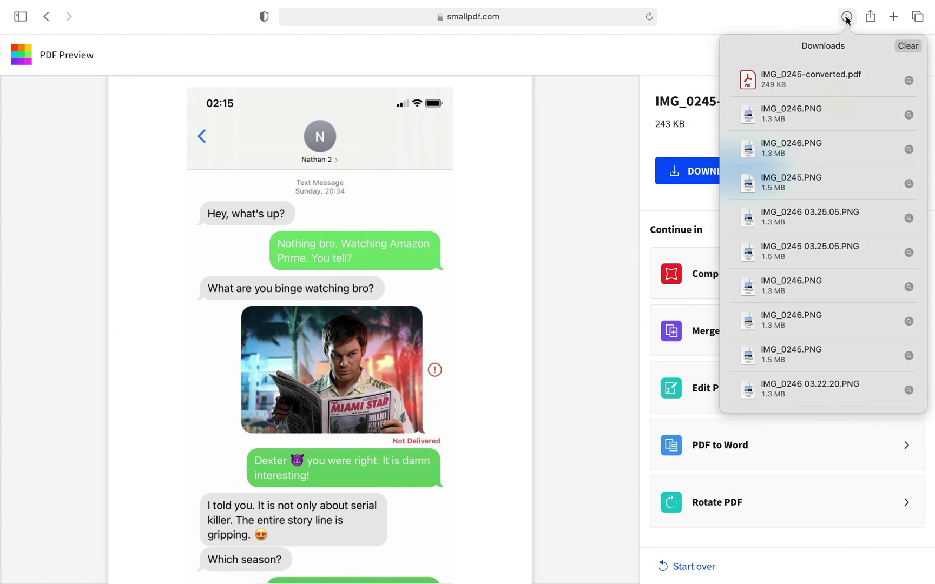
{"action": "double_click", "coordinate": [794, 78]}
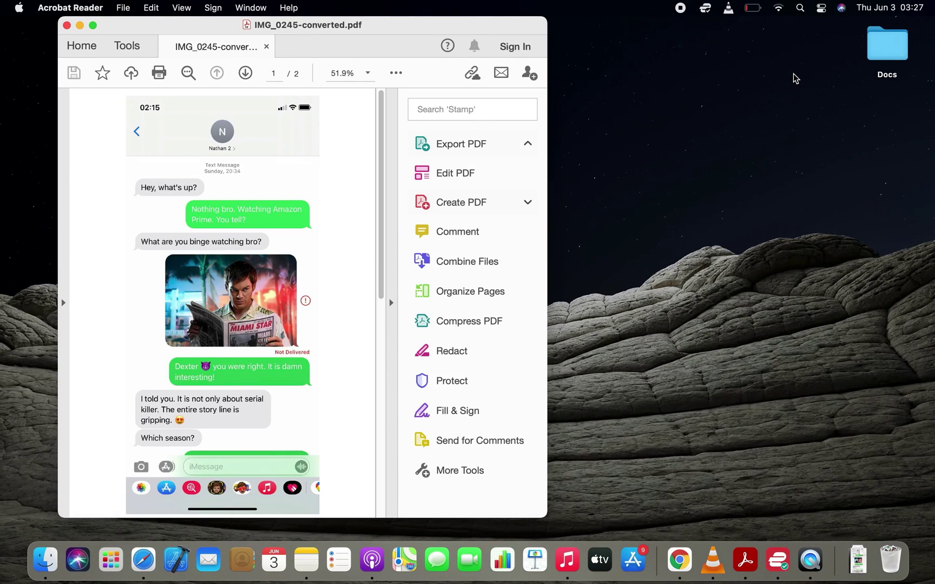
Step: Maximize IMG_0245-converted.pdf in Acrobat Reader at 100% zoom and scroll through the messages
{"action": "left_click", "coordinate": [93, 26]}
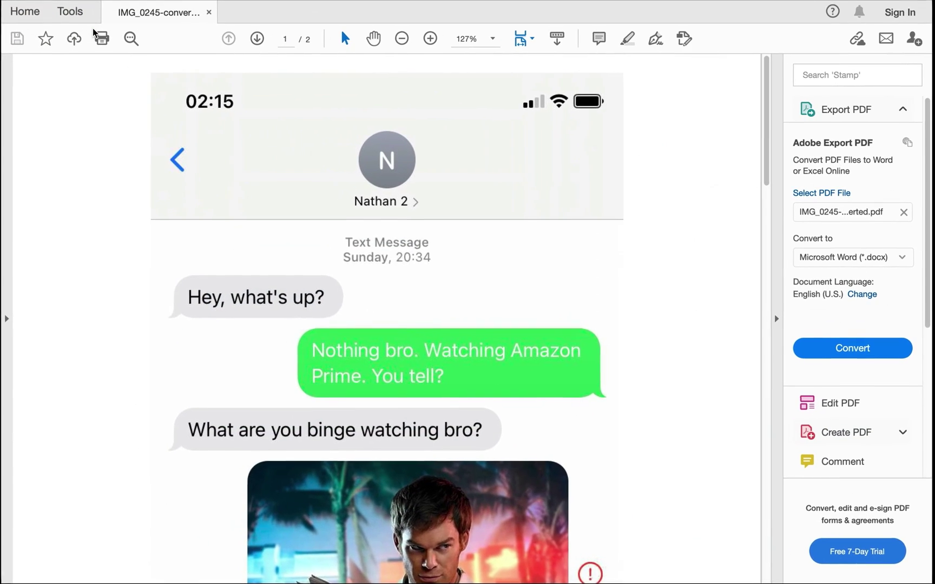
{"action": "left_click", "coordinate": [495, 39]}
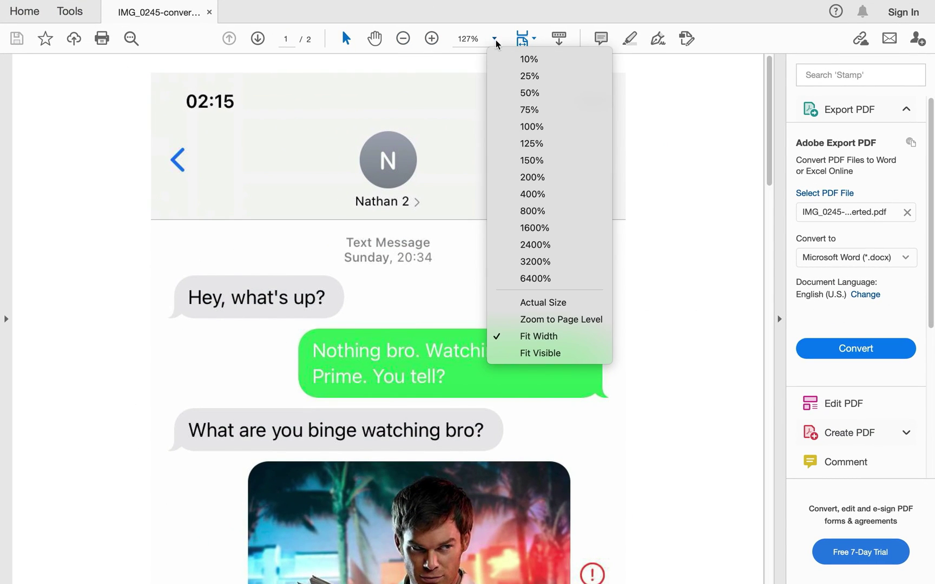
{"action": "left_click", "coordinate": [535, 128]}
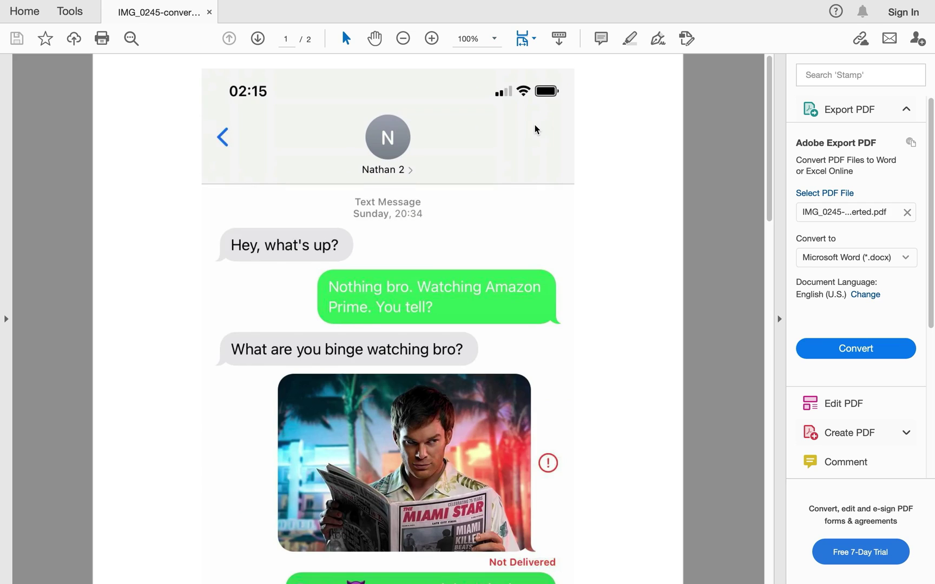
{"action": "left_click_drag", "start_coordinate": [768, 126], "coordinate": [726, 107]}
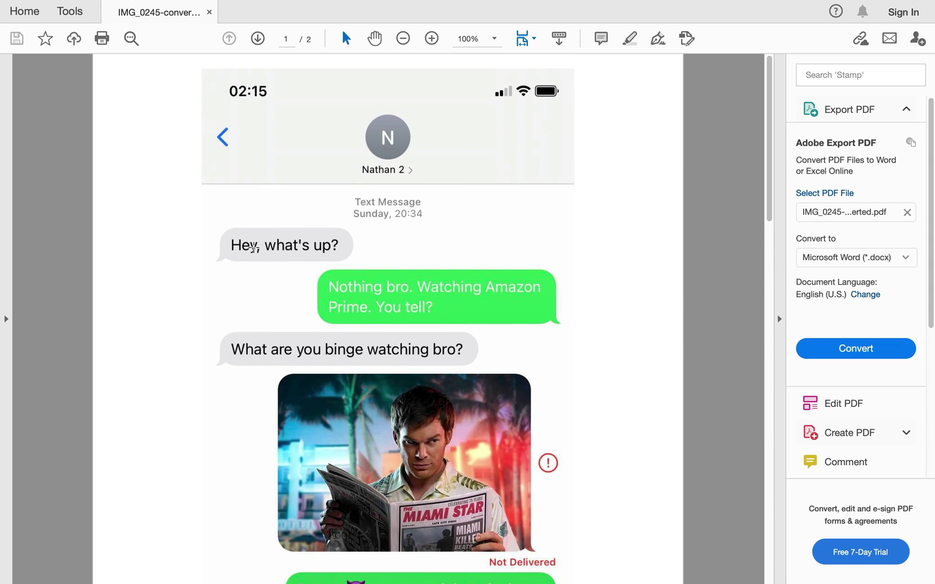